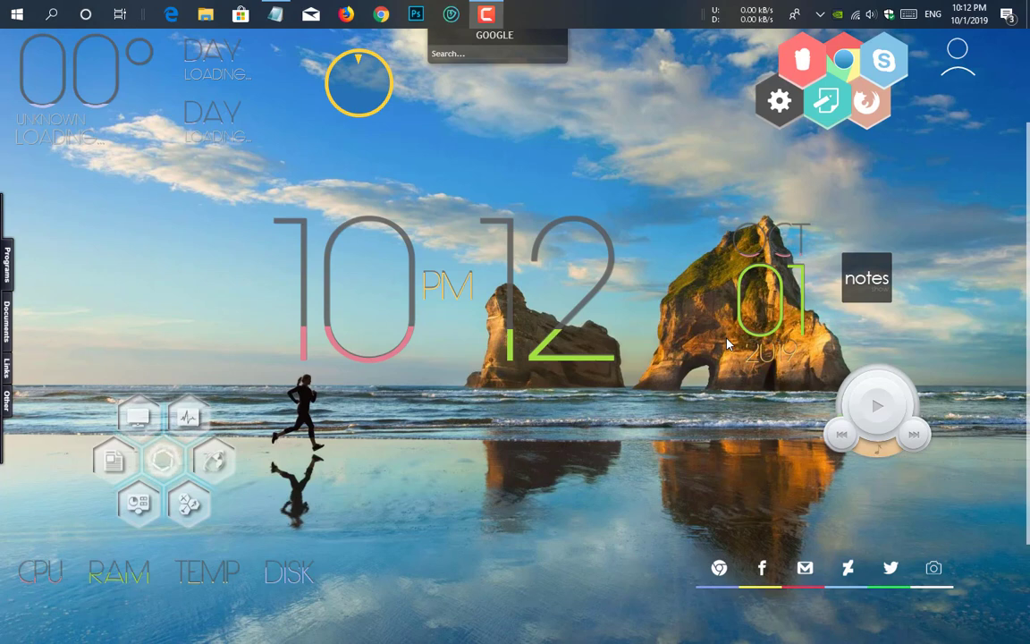
- Load the saved Facebook Gaming link in Firefox and scroll to its Sign Up, Set Up, Go Live guide
left_click(273, 15)
left_click_drag(769, 175, 506, 175)
right_click(538, 176)
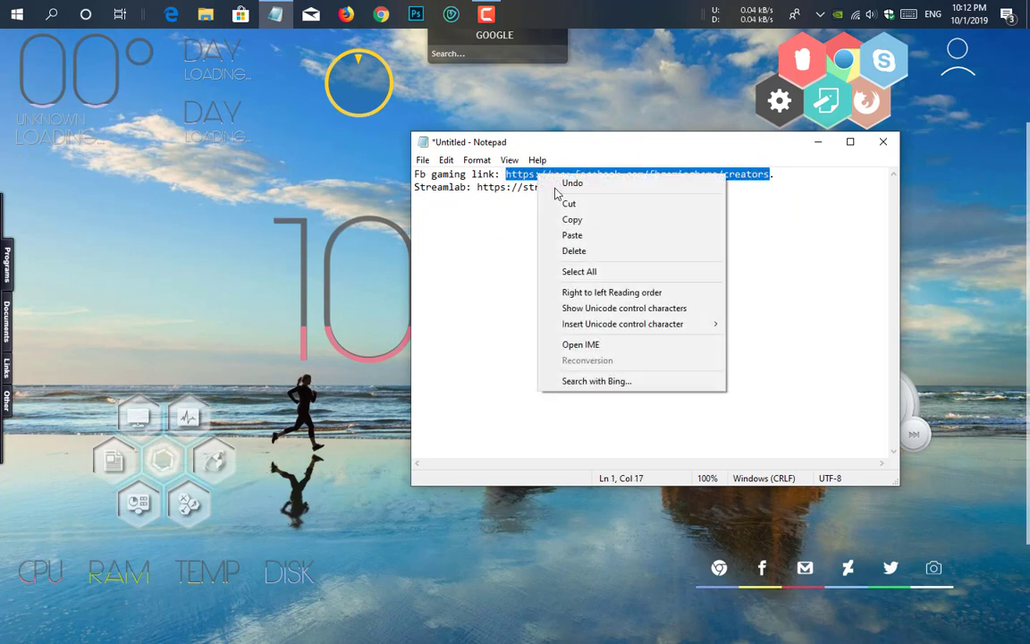
left_click(572, 220)
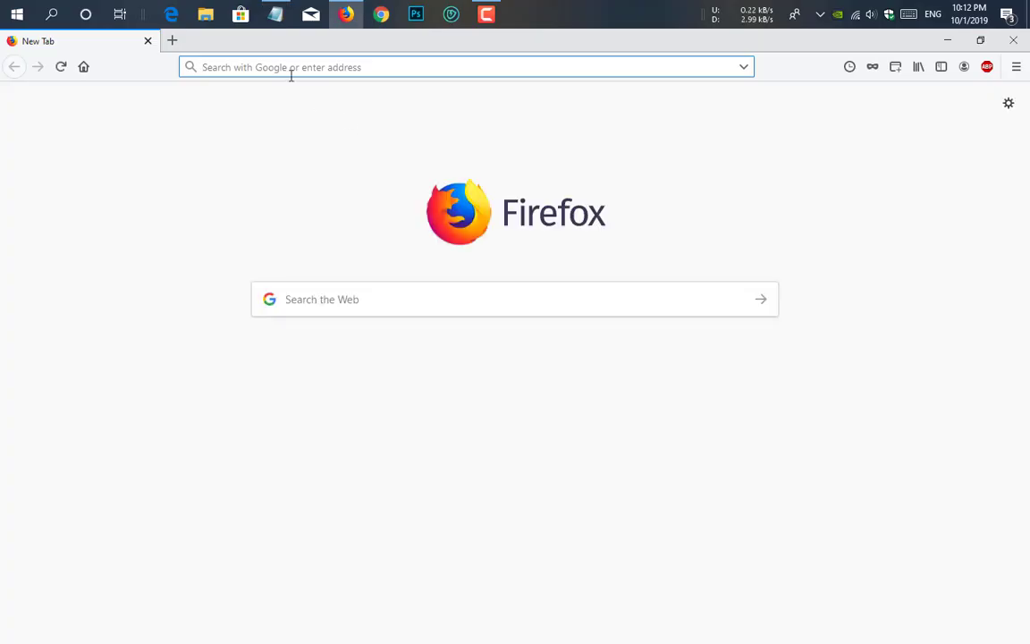
right_click(285, 67)
left_click(346, 147)
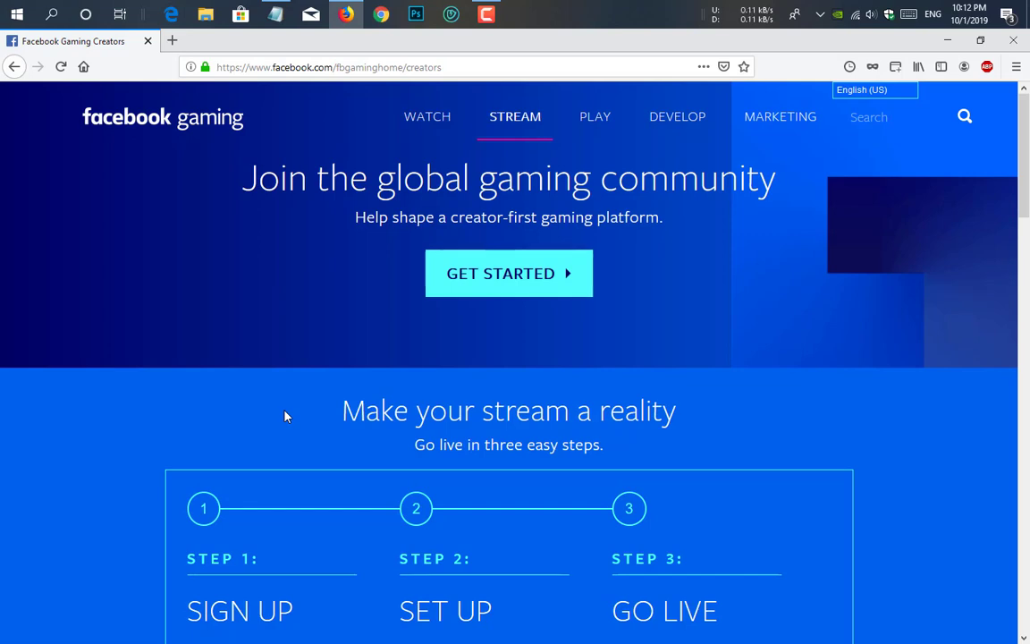
scroll(752, 426, "down", 6)
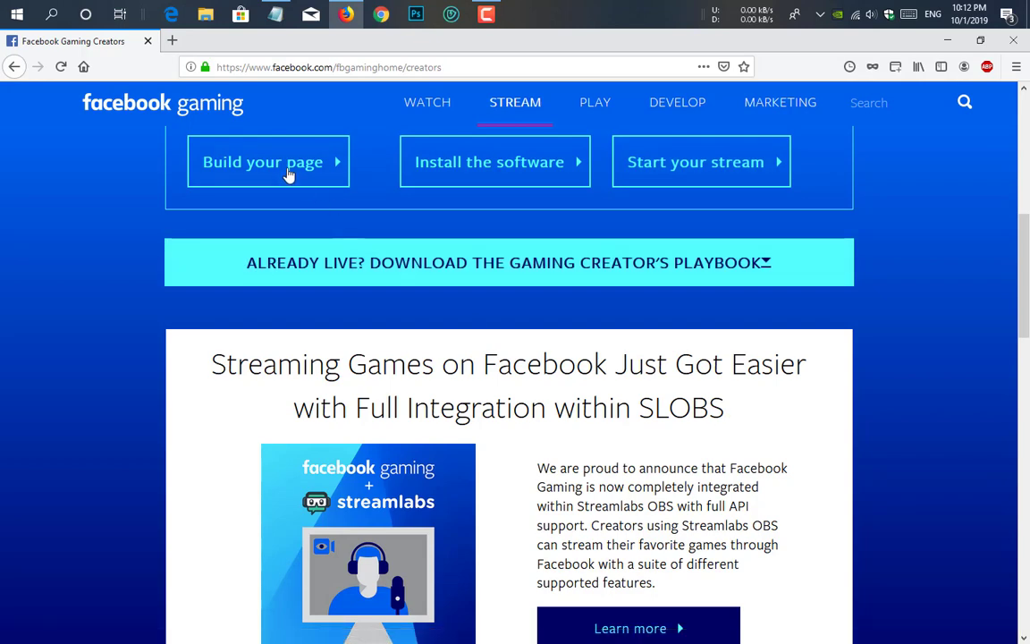
scroll(248, 196, "up", 2)
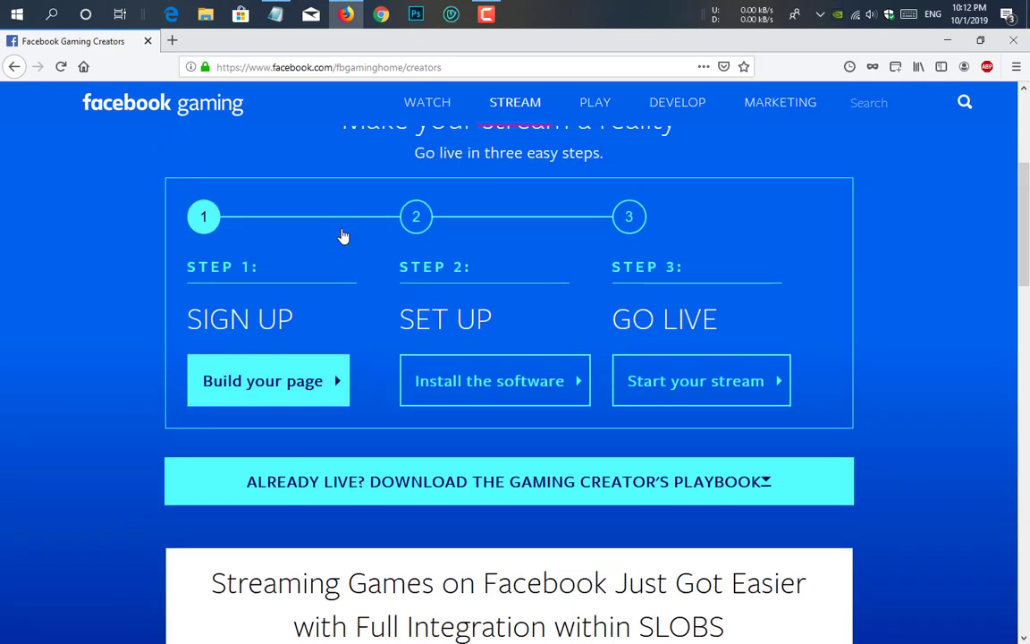
- From Build your page, open the Create a Gaming Video Creator Page form in a new tab
left_click(292, 391)
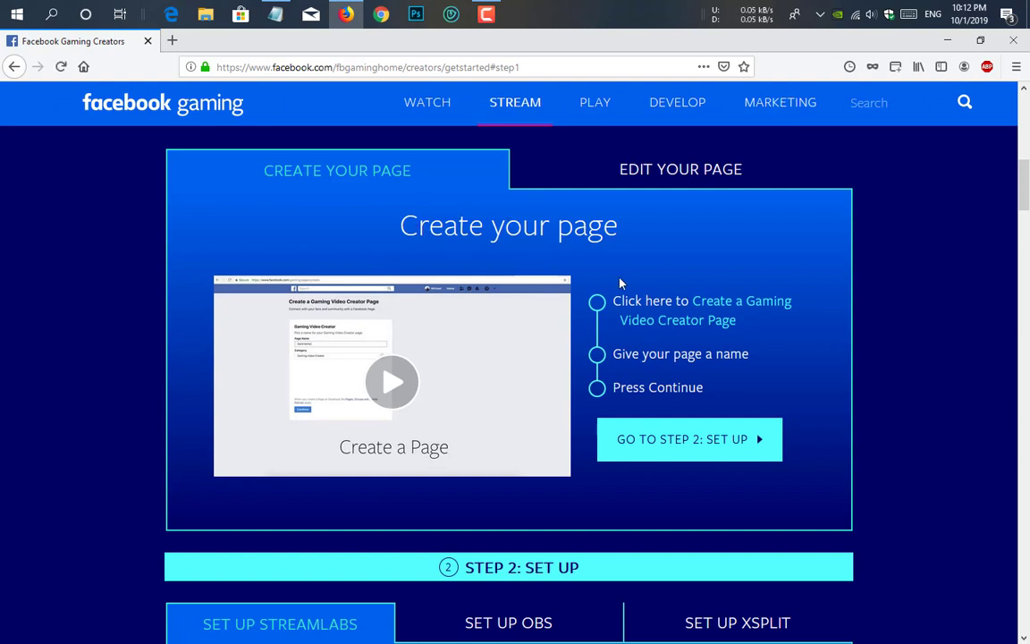
right_click(699, 326)
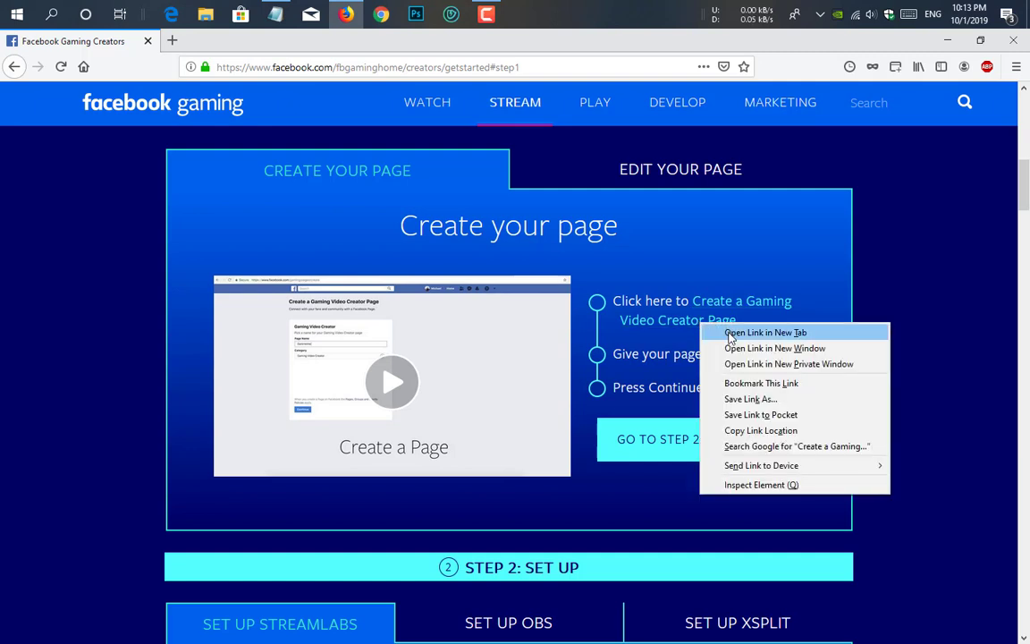
left_click(729, 333)
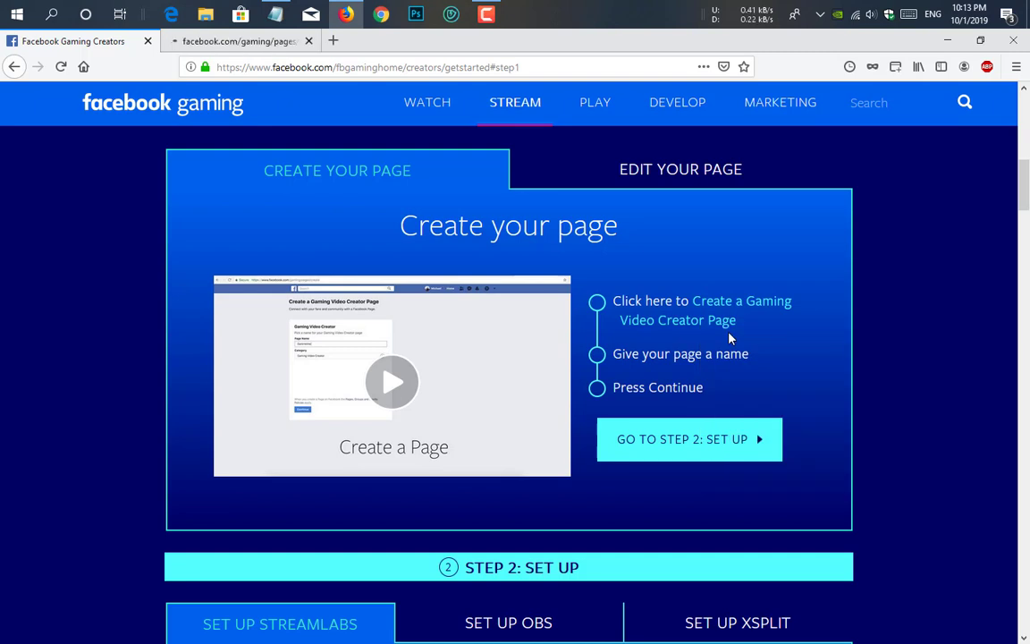
left_click(228, 41)
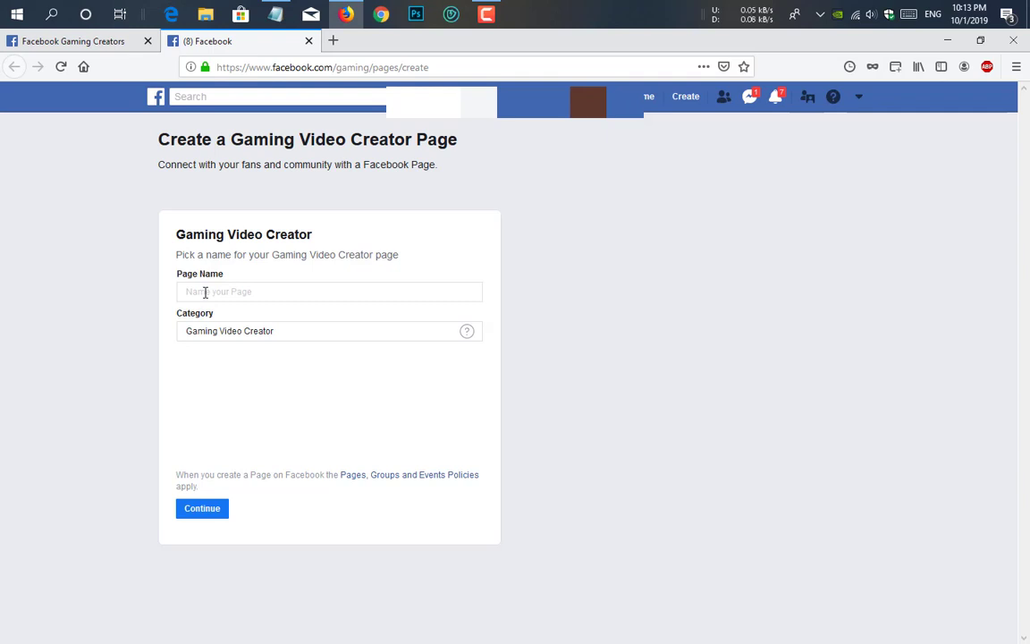
- Enter 'Example Club' as the Page Name and create the gaming video creator page
left_click(205, 293)
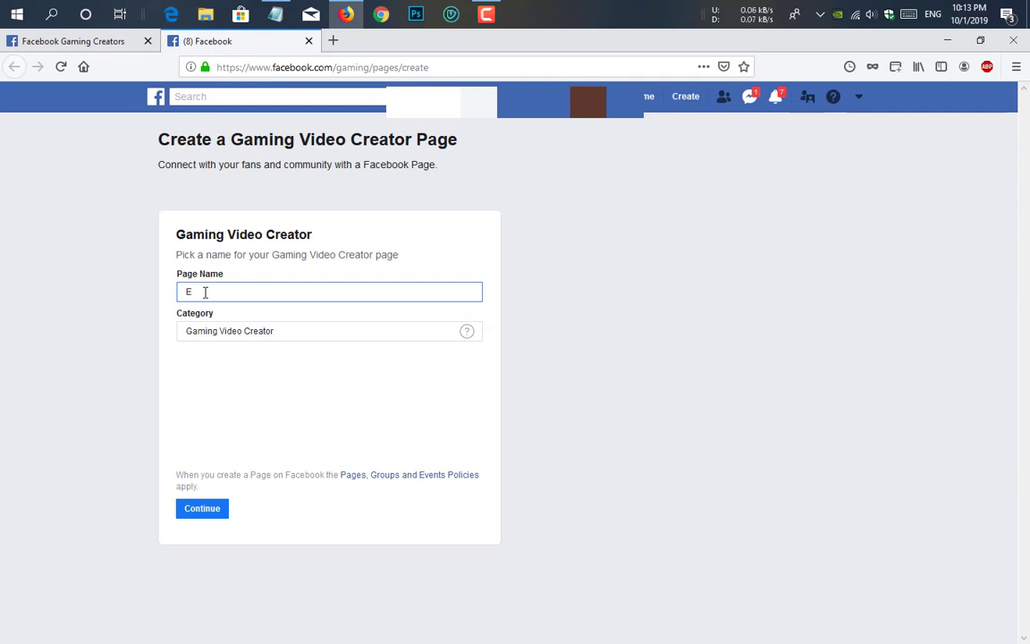
type("Exam")
key("BackSpace")
key("BackSpace")
left_click(213, 514)
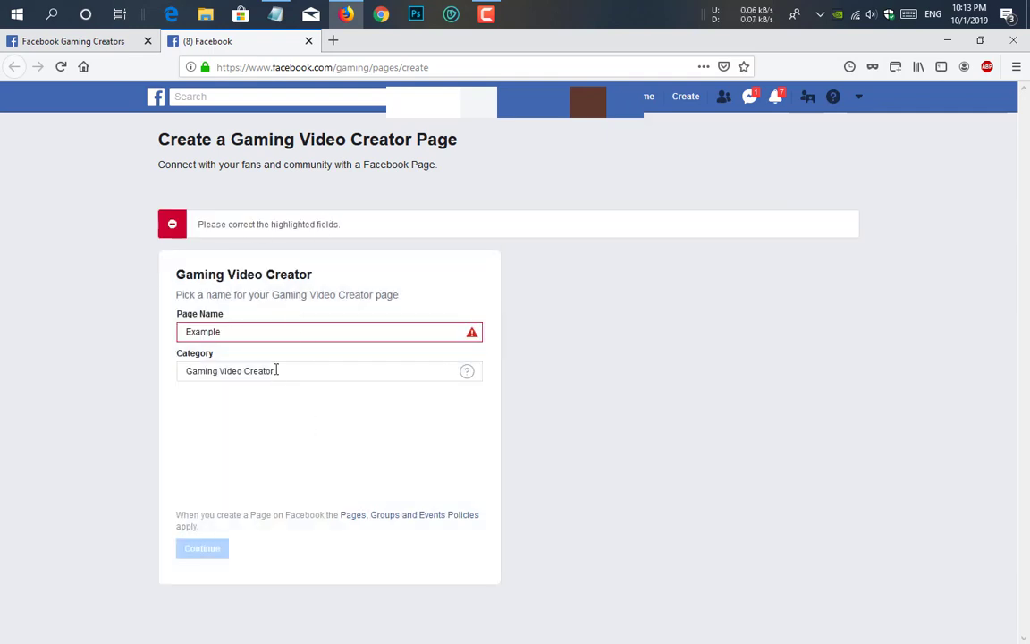
left_click(225, 331)
left_click_drag(224, 330, 179, 331)
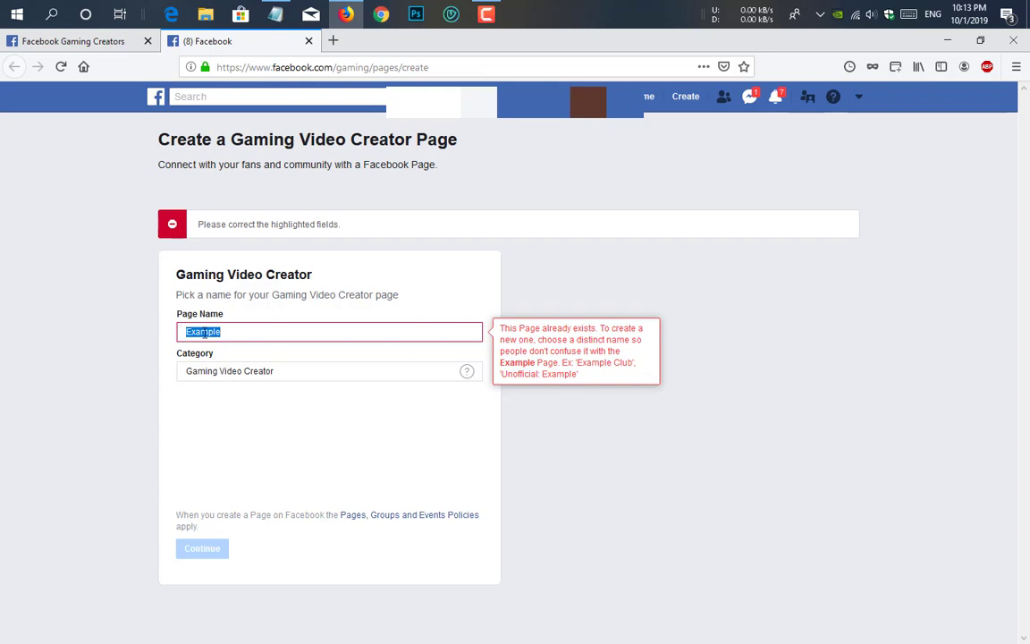
left_click(232, 330)
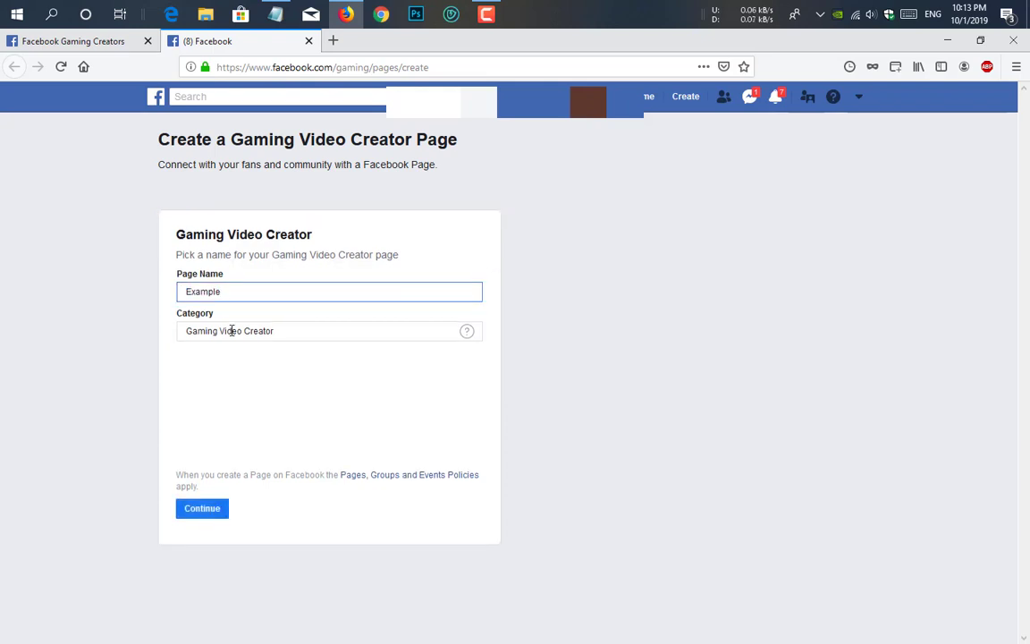
type("Club")
left_click(204, 510)
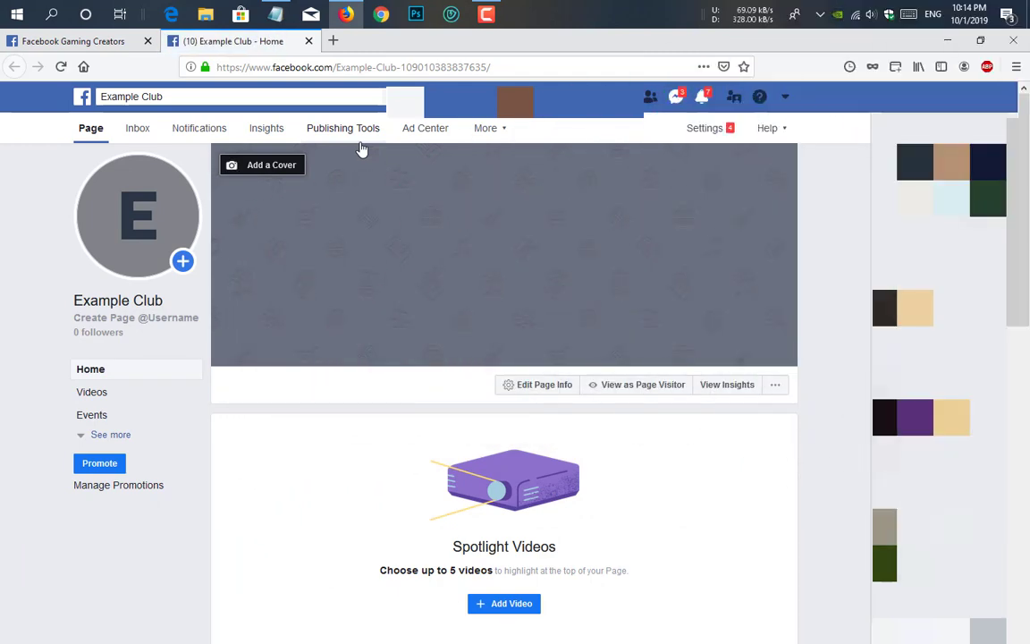
- Copy the Streamlabs link from the note and open it in a new browser tab
left_click(275, 14)
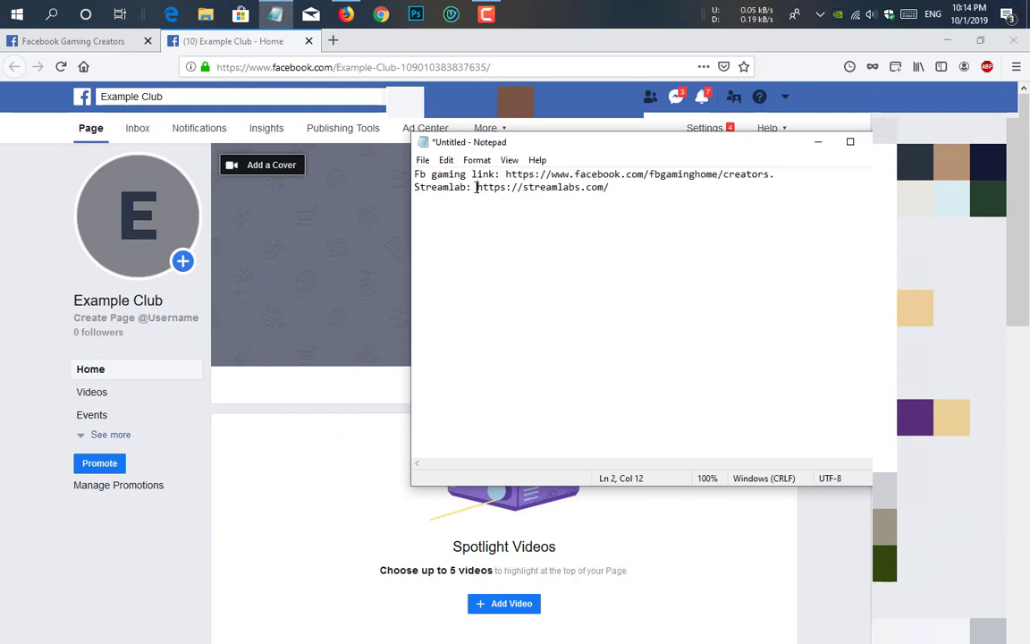
left_click_drag(491, 187, 600, 189)
right_click(600, 189)
left_click(632, 234)
left_click(332, 42)
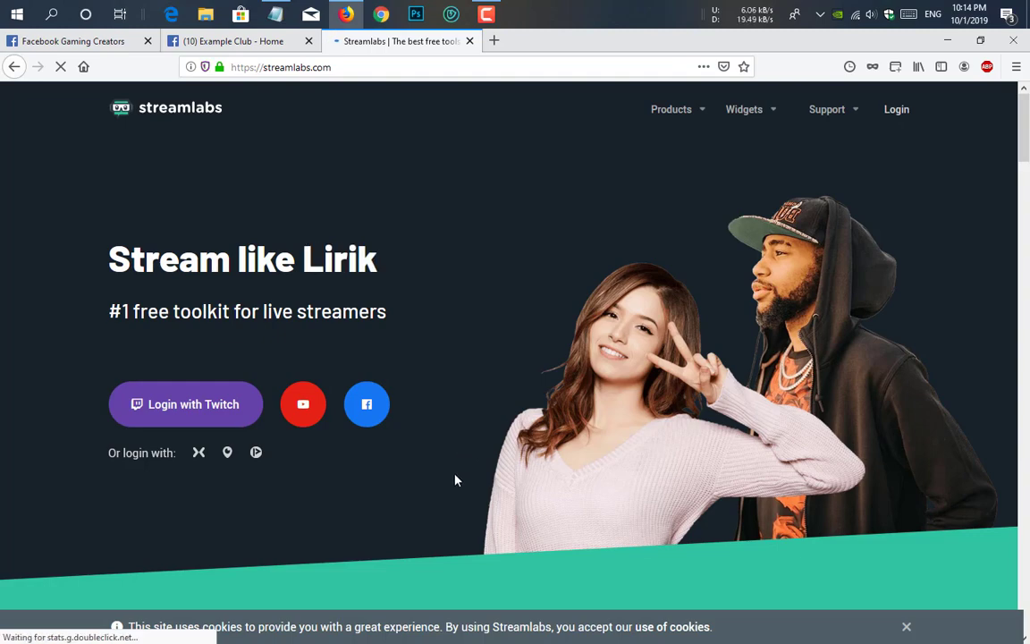
- Request the Streamlabs OBS download, then cancel the file save prompt
scroll(455, 481, "down", 10)
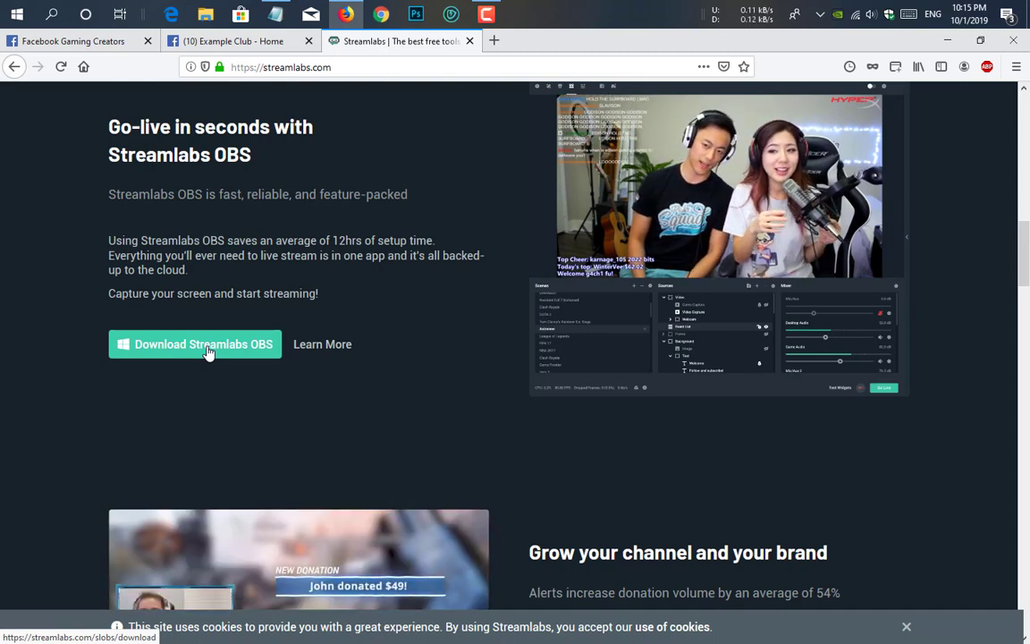
left_click(207, 350)
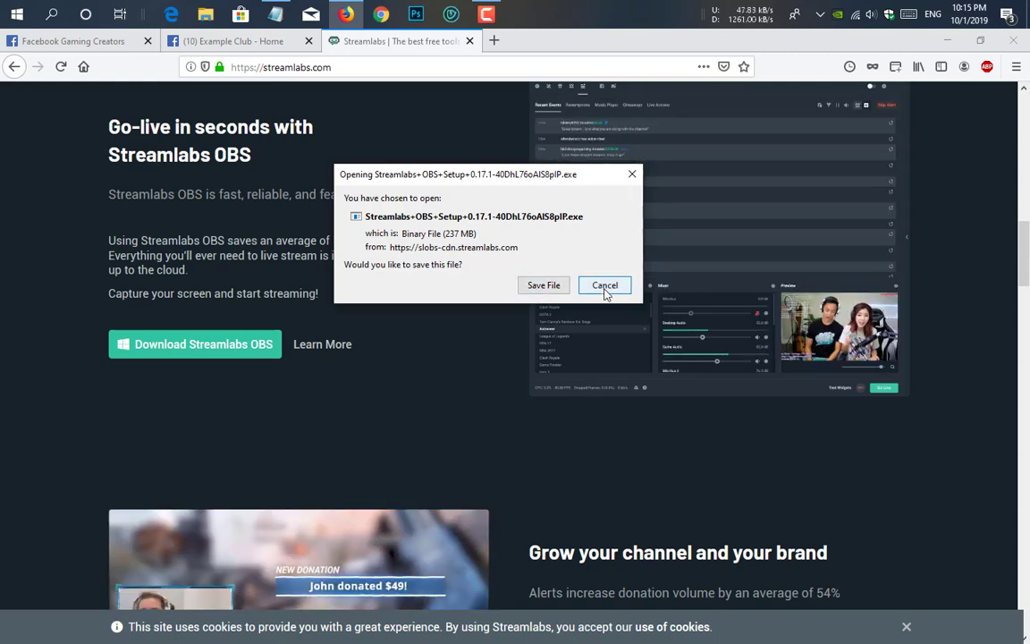
left_click(606, 286)
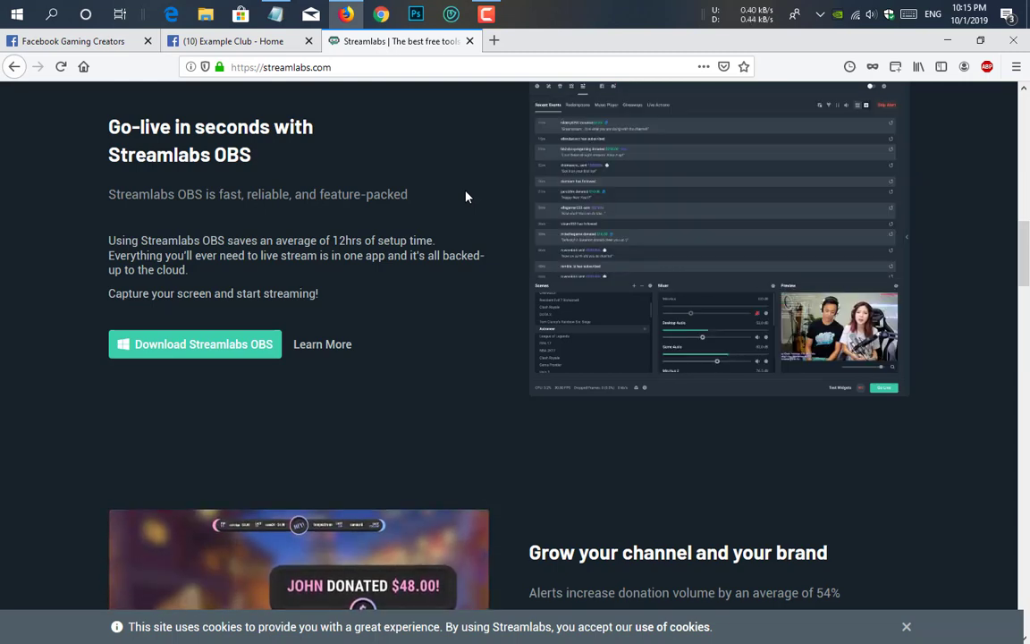
- Open the Video Library in Example Club's Publishing Tools, then bring up Windows search
left_click(228, 42)
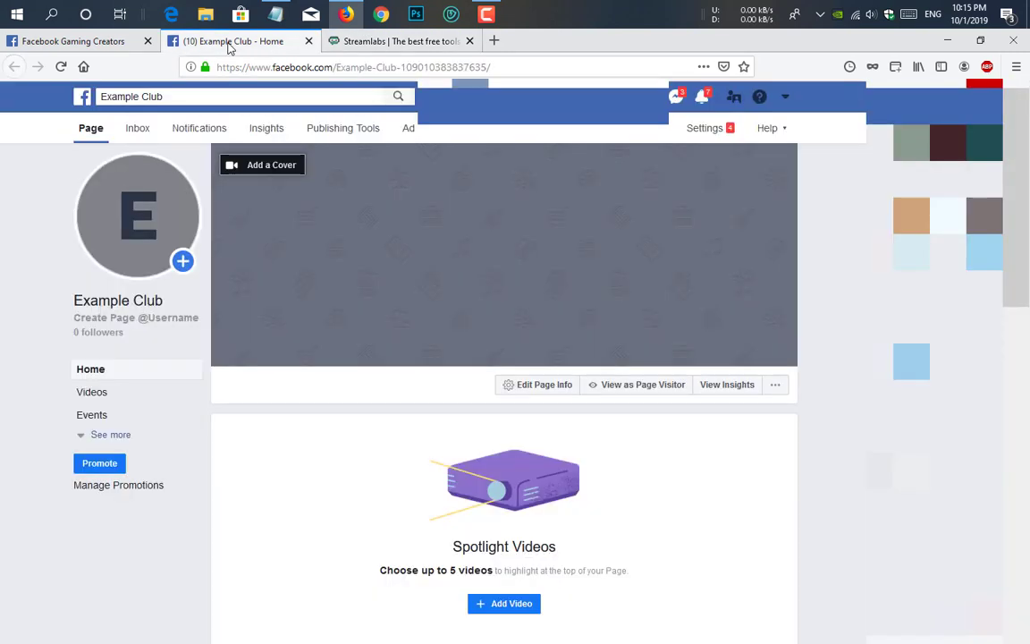
left_click(345, 129)
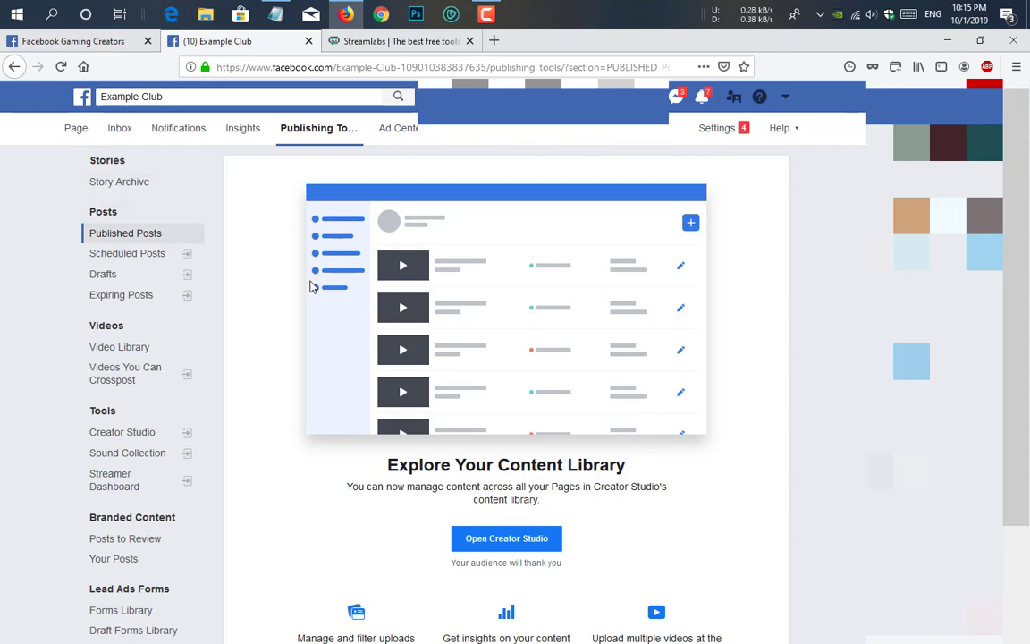
scroll(487, 348, "down", 2)
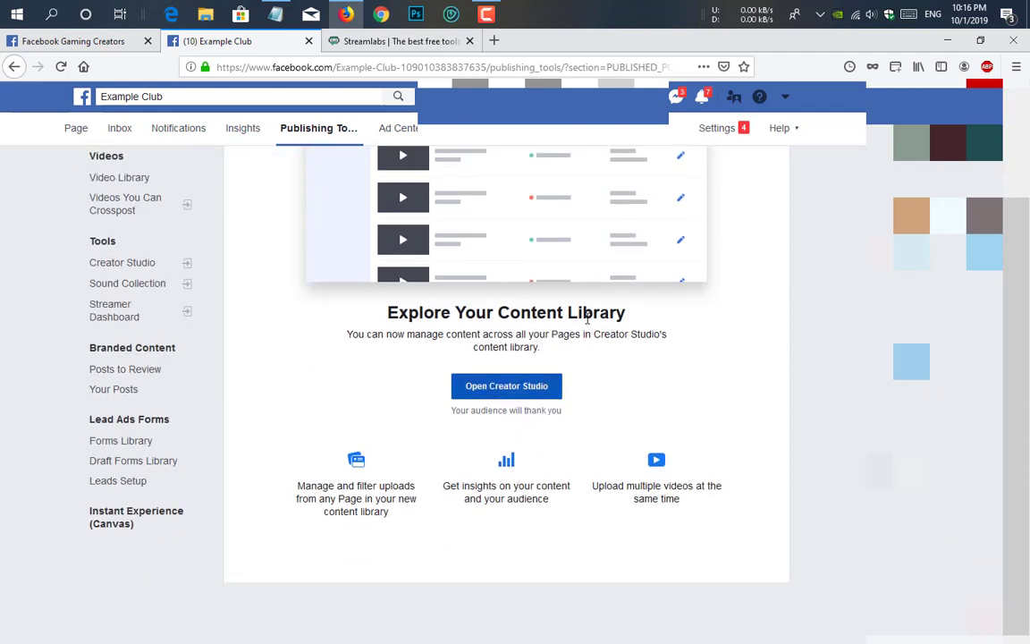
scroll(437, 520, "up", 1)
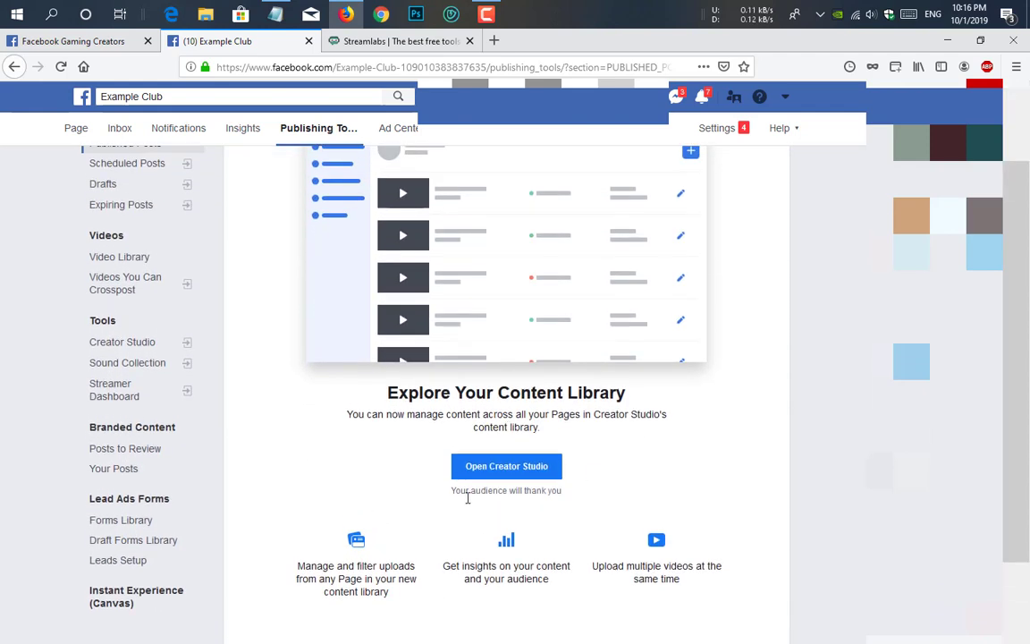
left_click(540, 476)
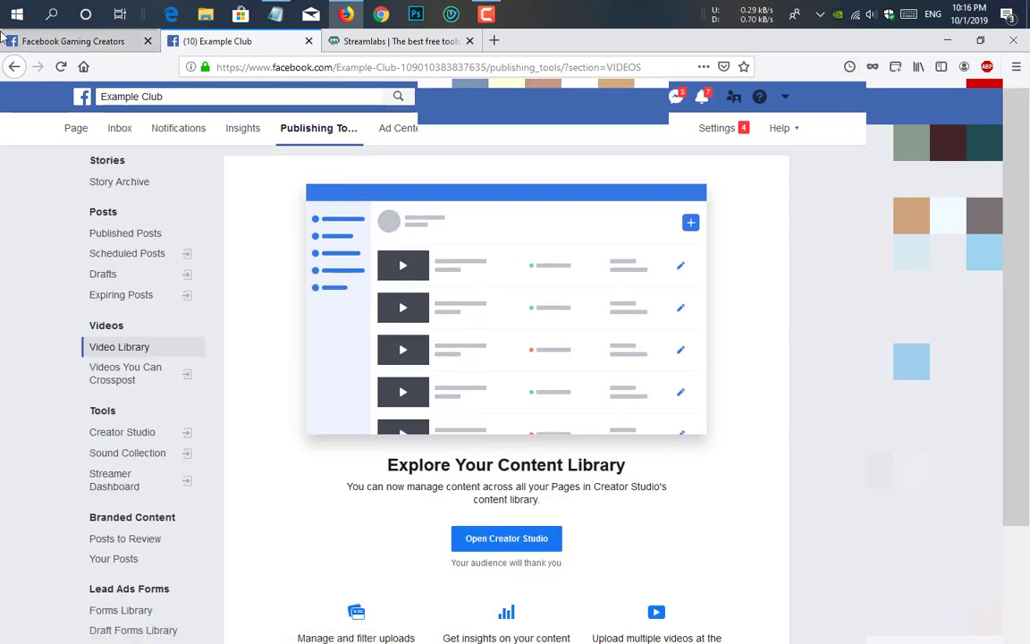
left_click(51, 15)
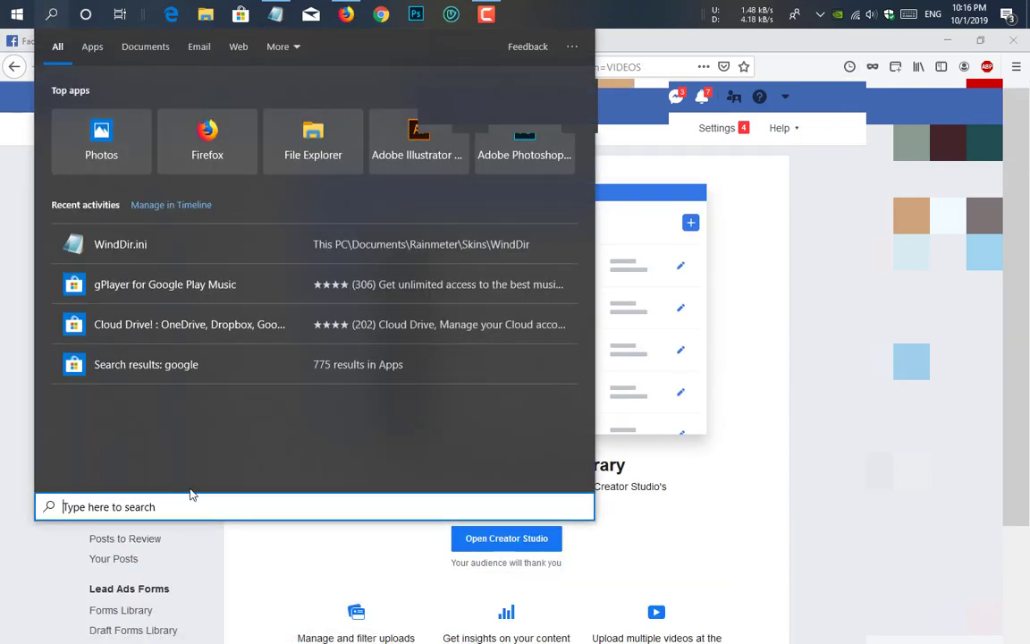
- Launch Streamlabs OBS by searching 'stre' and dismiss the Facebook Gaming banner
type("stre")
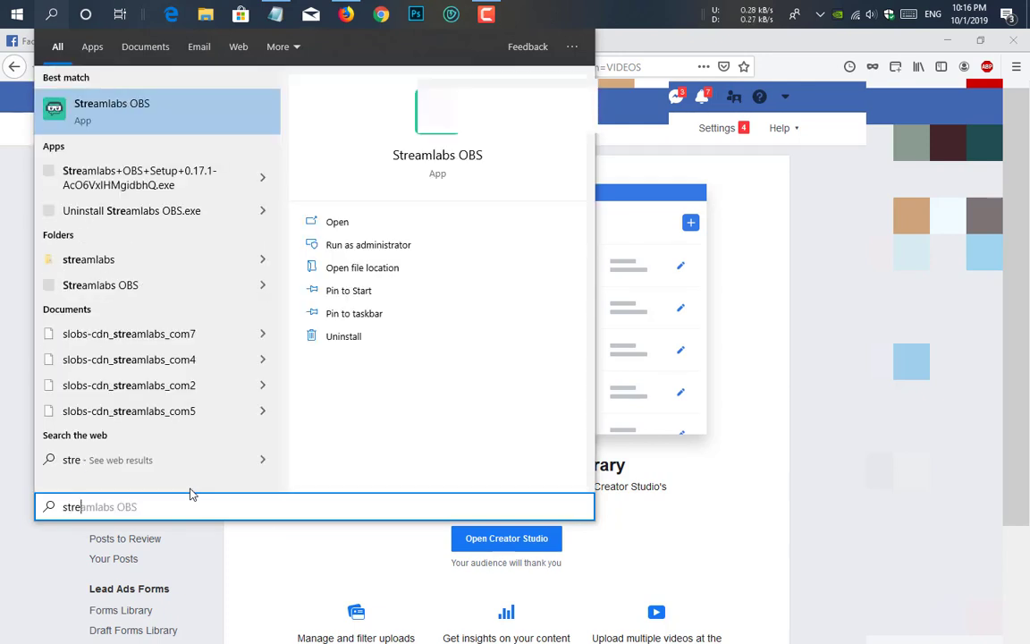
left_click(112, 90)
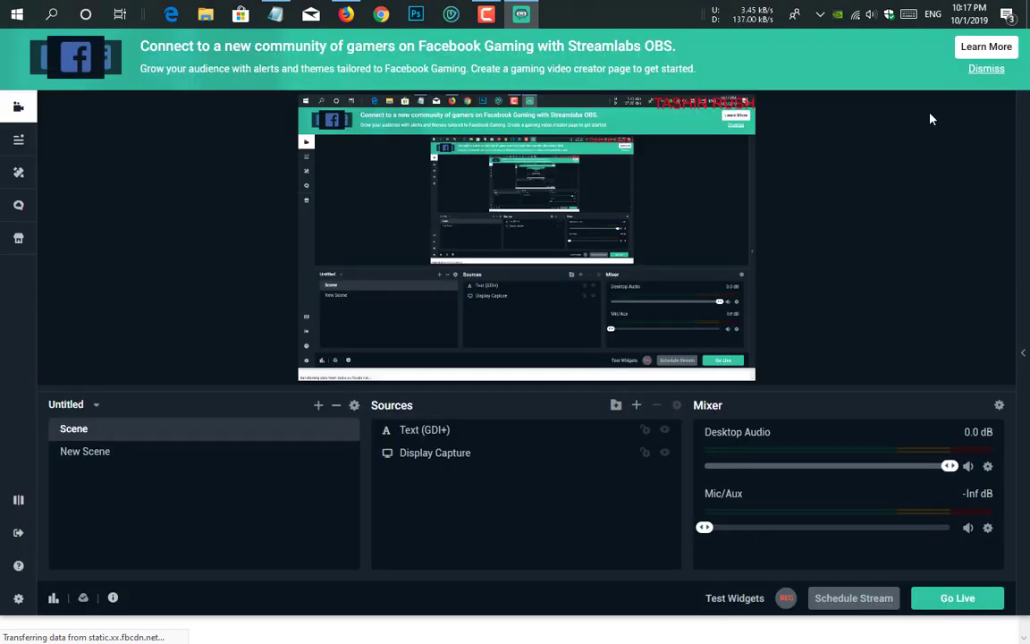
left_click(987, 72)
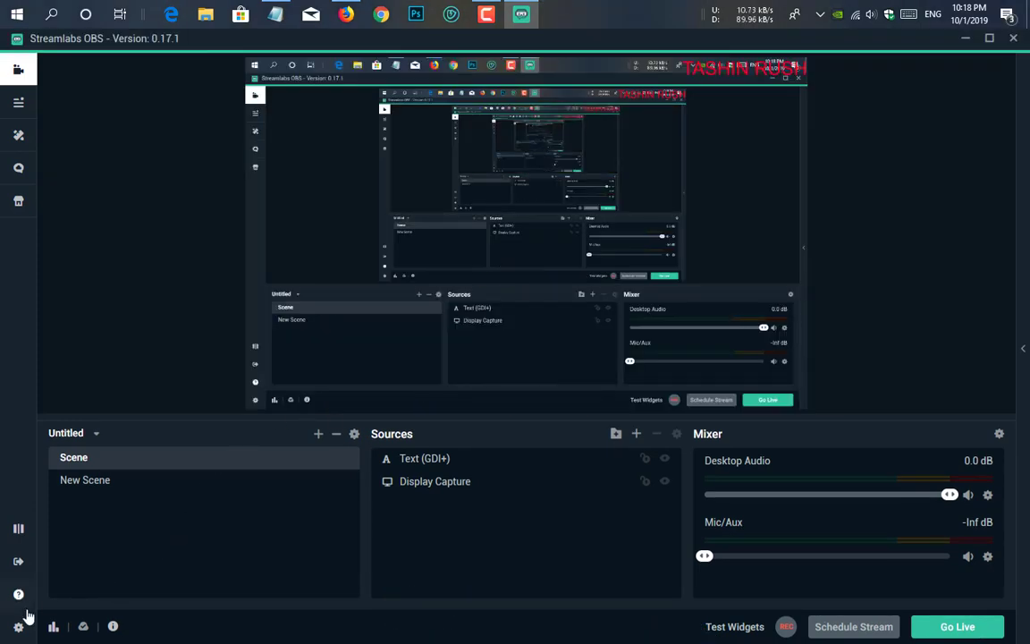
- Open Settings and review Audio and Output, keeping Audio Bitrate at 64
left_click(18, 626)
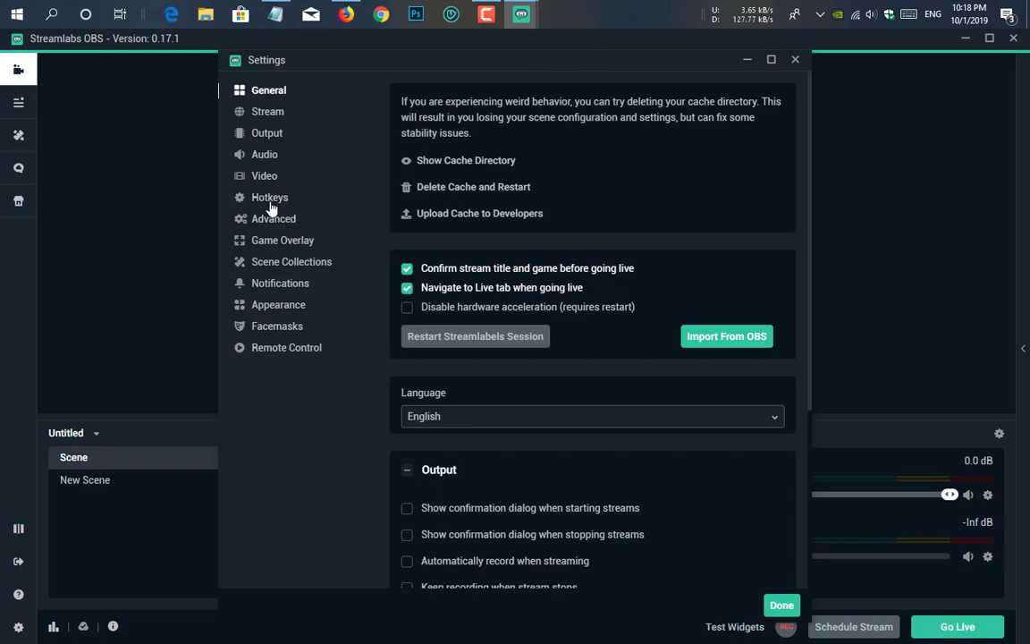
left_click(266, 159)
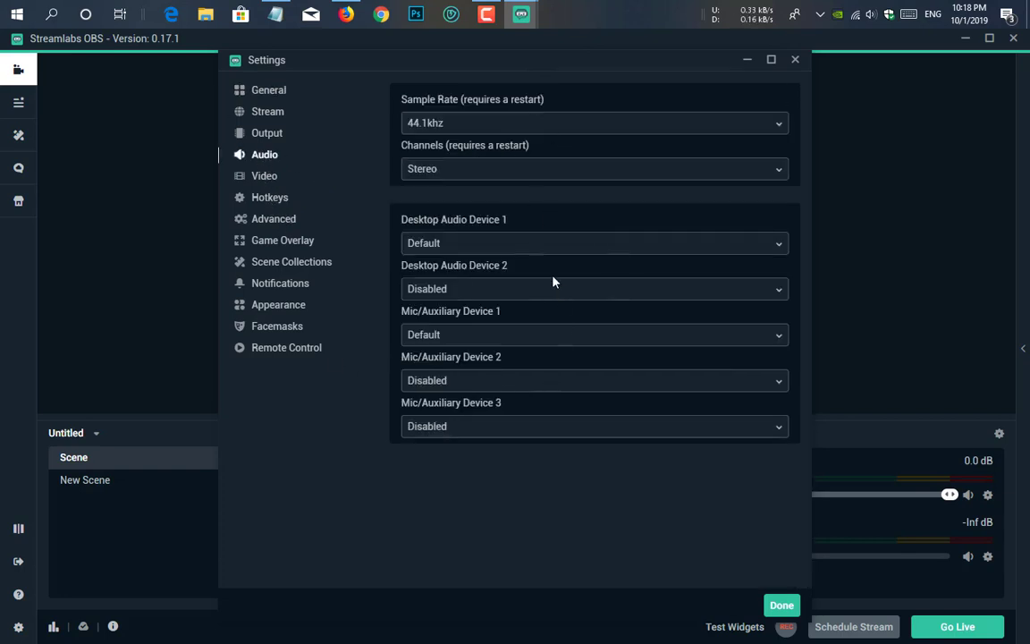
left_click(269, 136)
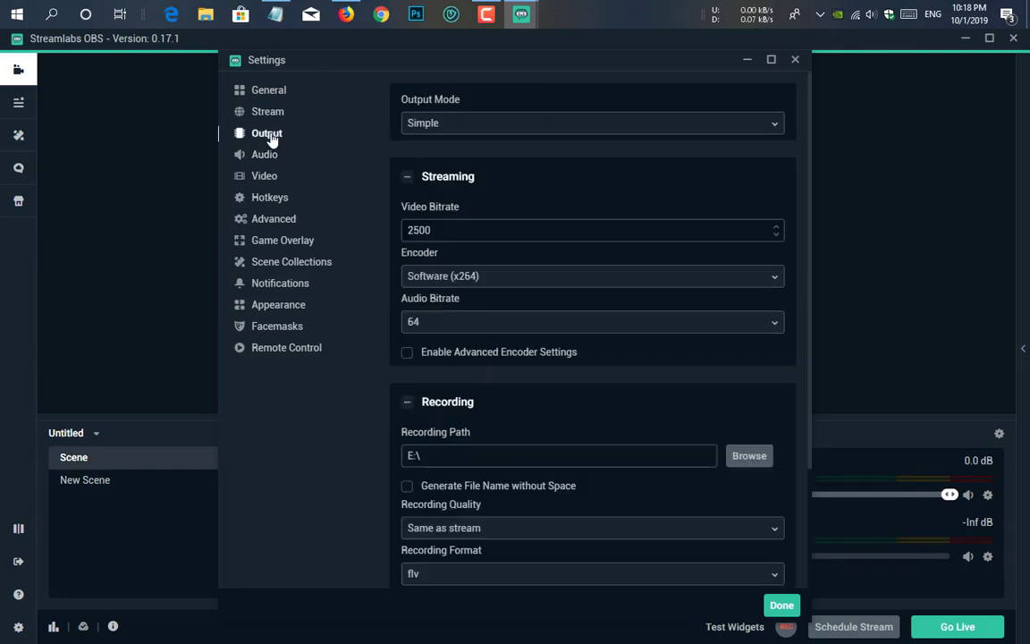
scroll(565, 408, "down", 1)
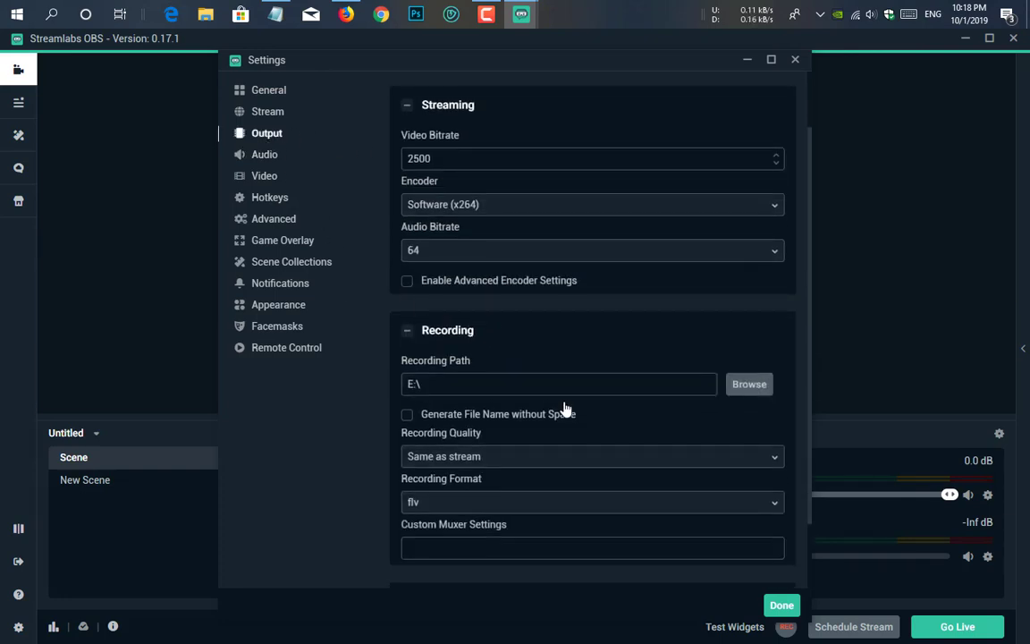
left_click(431, 253)
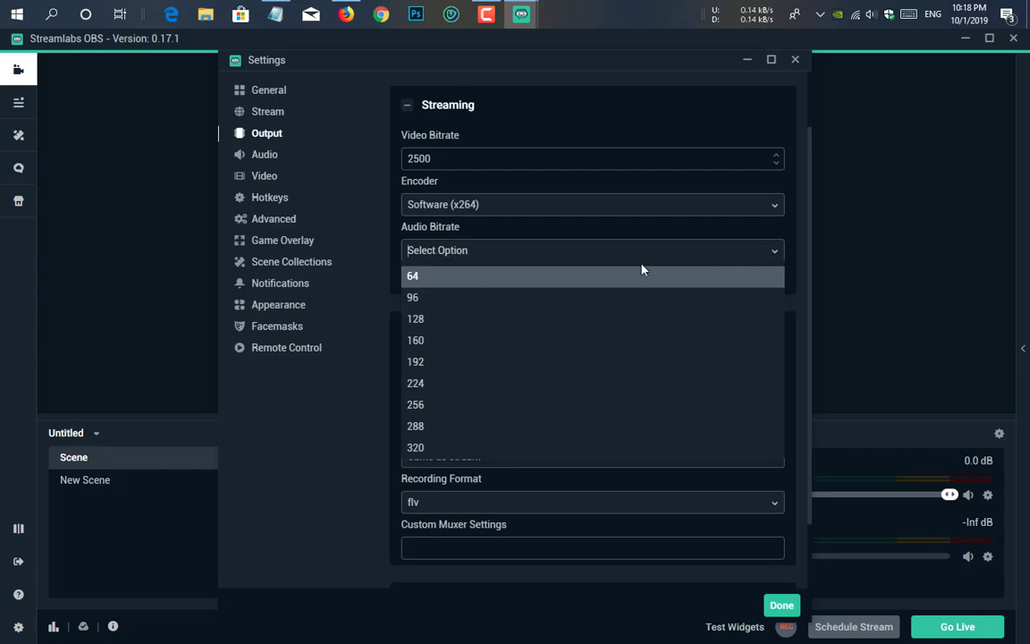
left_click(424, 280)
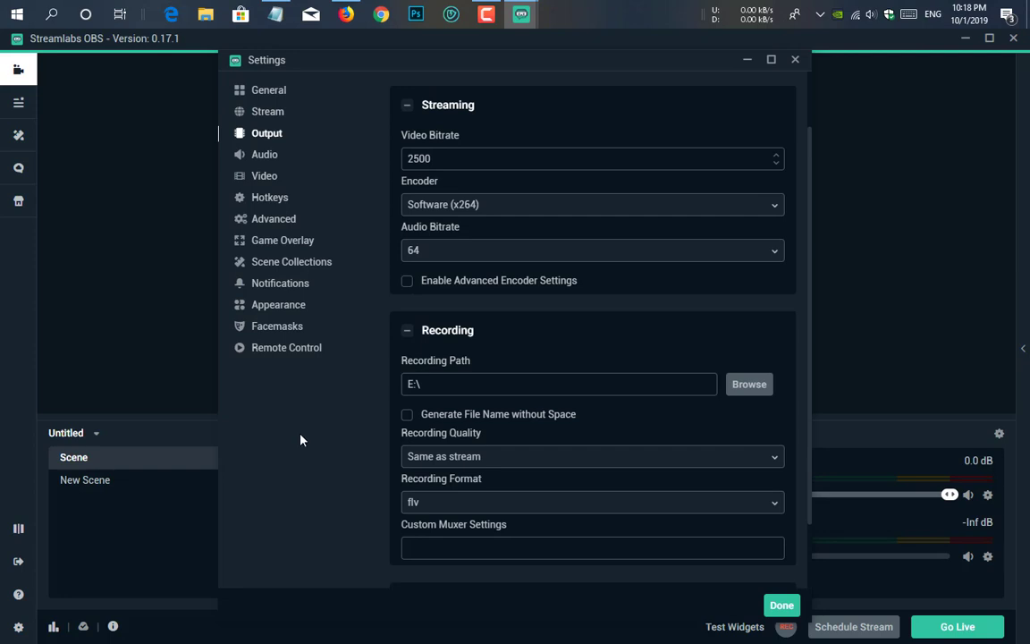
- Browse the Advanced, Hotkeys and Video settings, then return to Audio
left_click(283, 222)
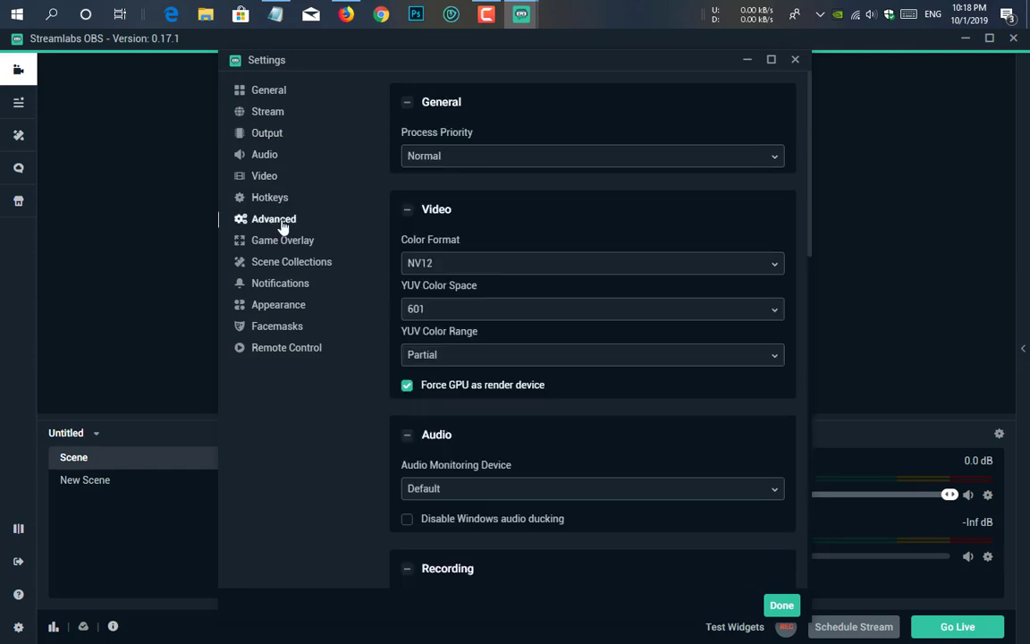
scroll(632, 494, "down", 3)
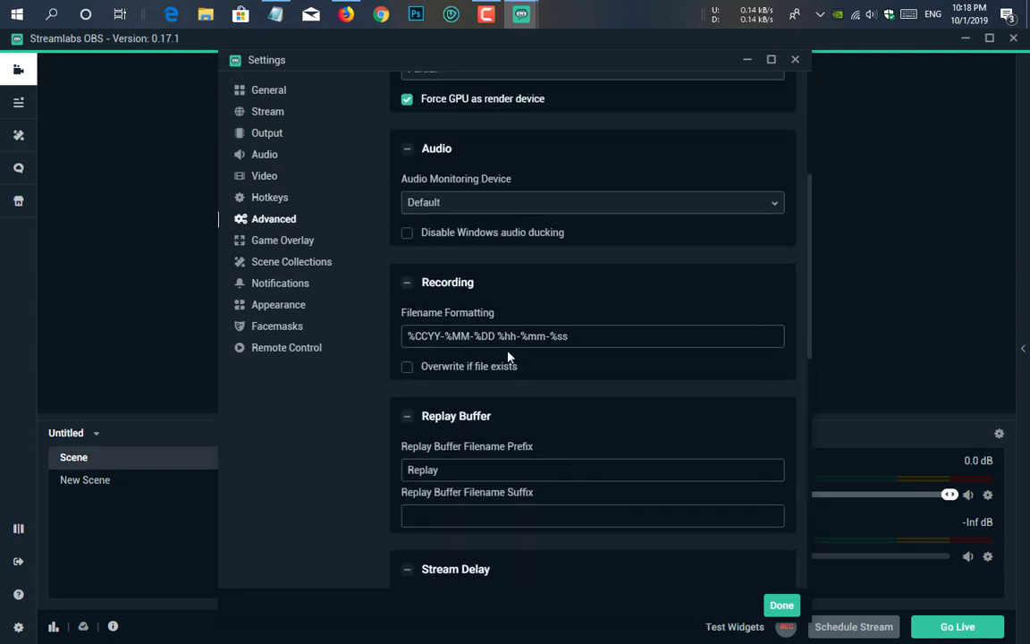
scroll(608, 405, "up", 3)
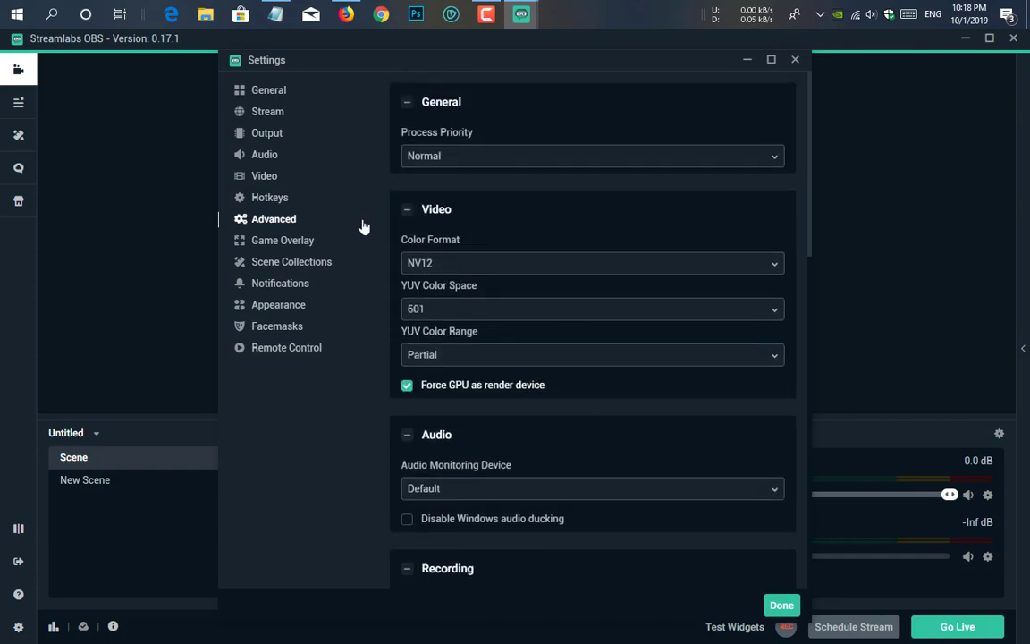
left_click(269, 199)
left_click(265, 177)
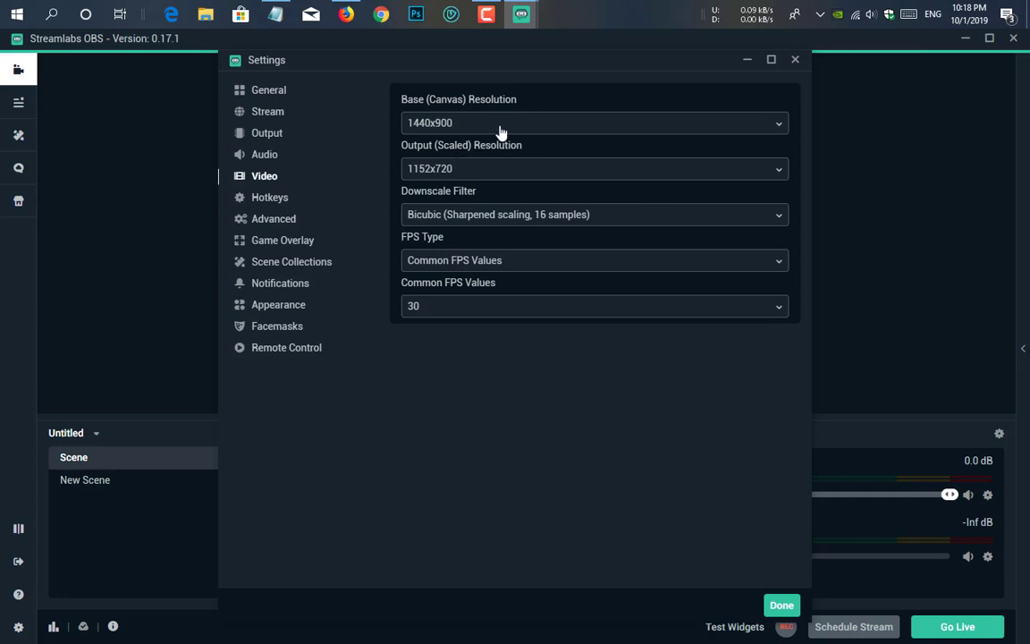
left_click(261, 157)
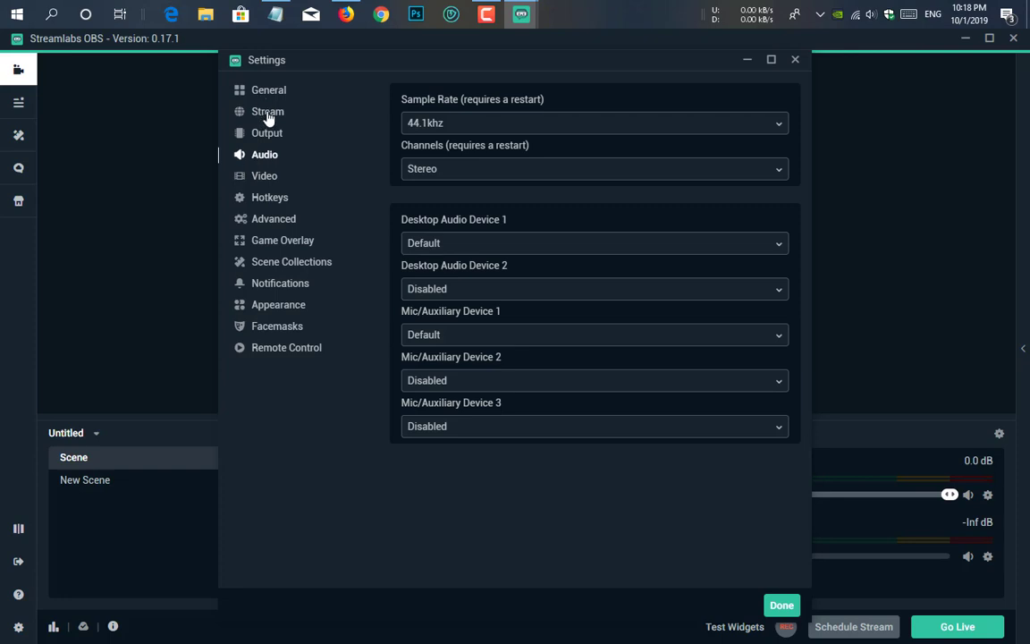
left_click_drag(387, 63, 378, 96)
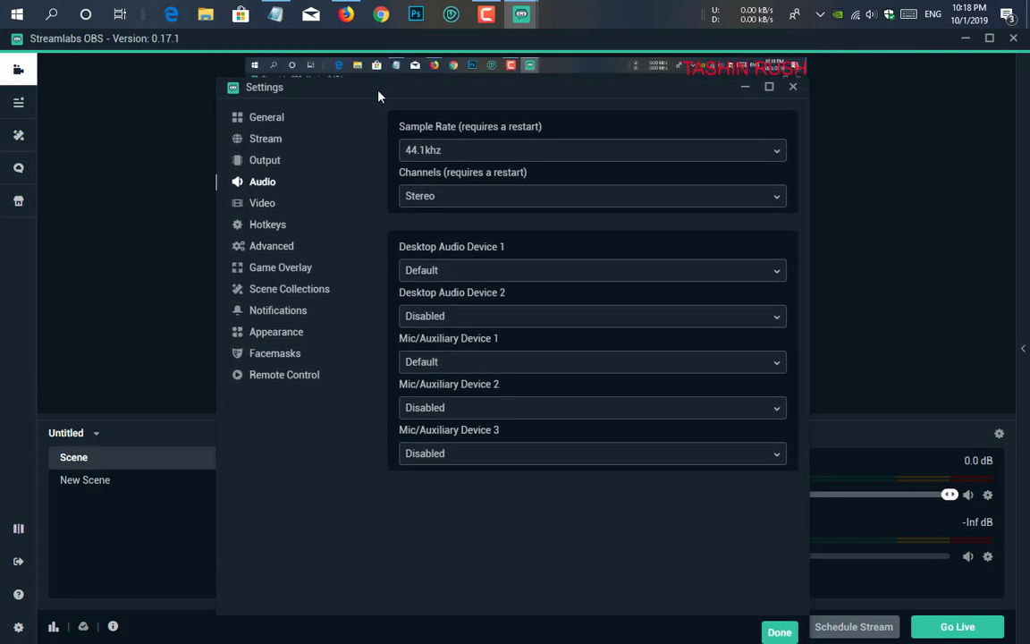
- Set the Stream service to Facebook Live with the Default server
left_click(266, 140)
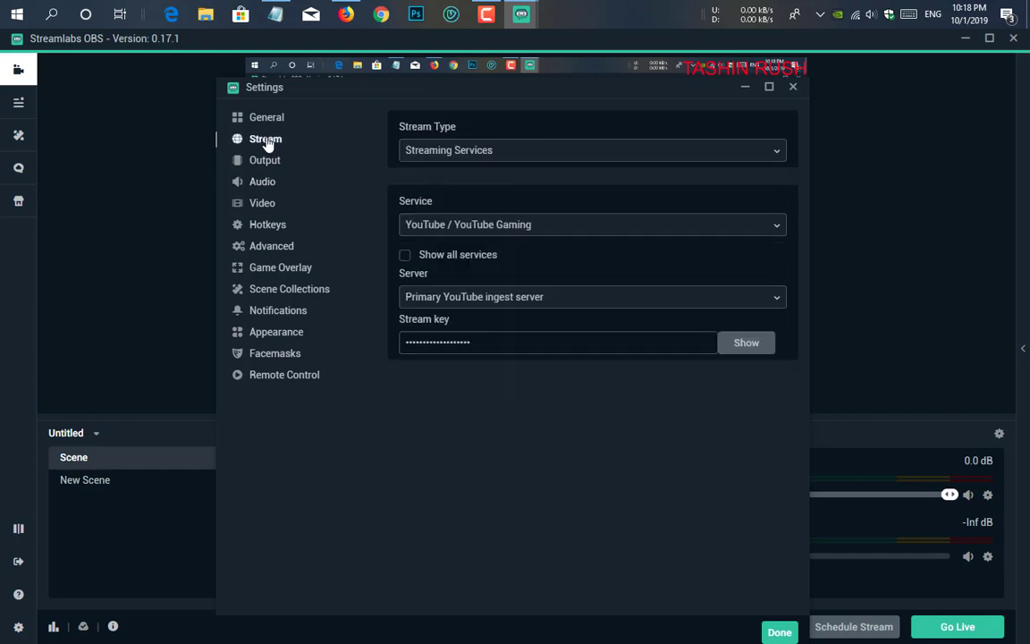
left_click(483, 228)
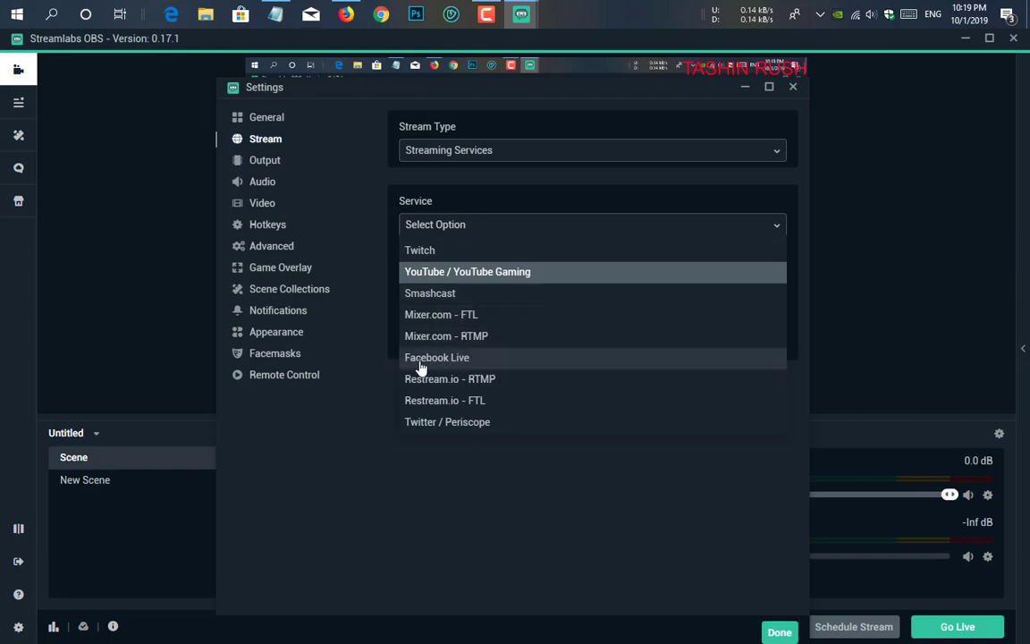
left_click(457, 362)
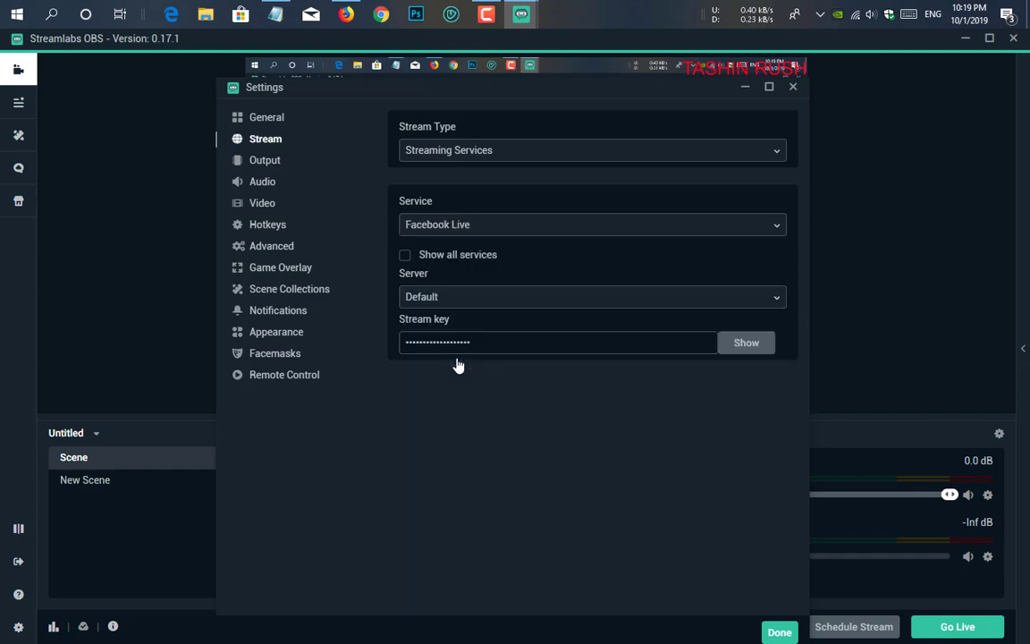
left_click(449, 305)
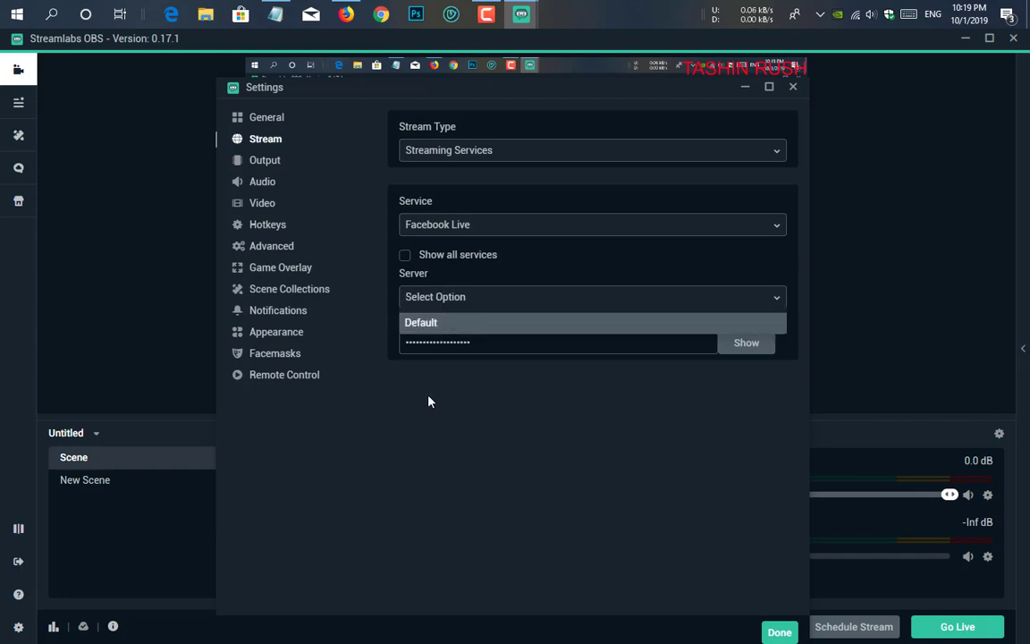
left_click(440, 323)
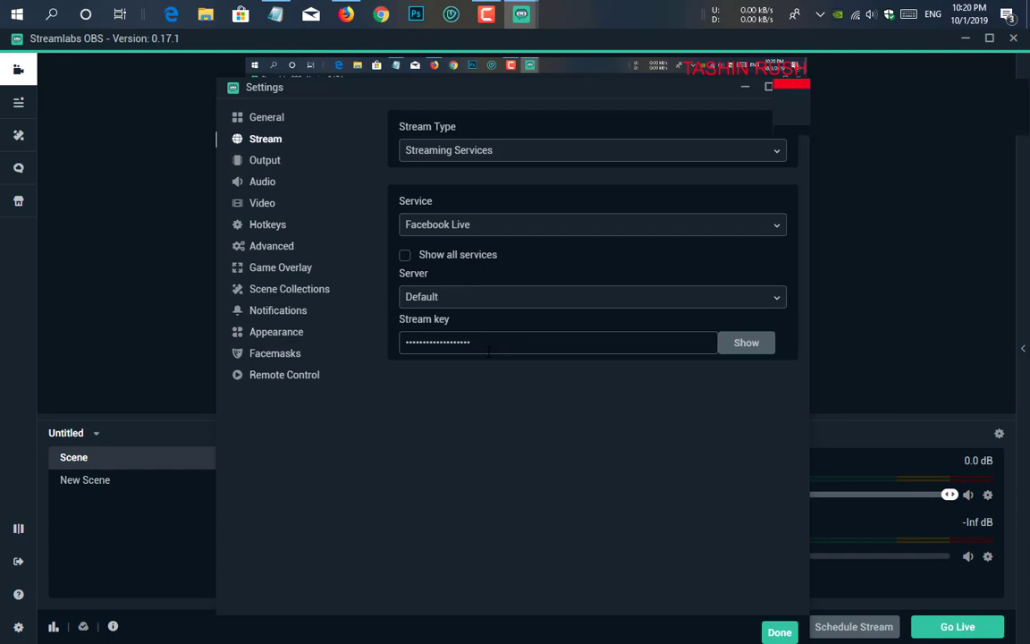
- Start a Go Live setup in Example Club's Creator Studio and copy the stream key
left_click(347, 12)
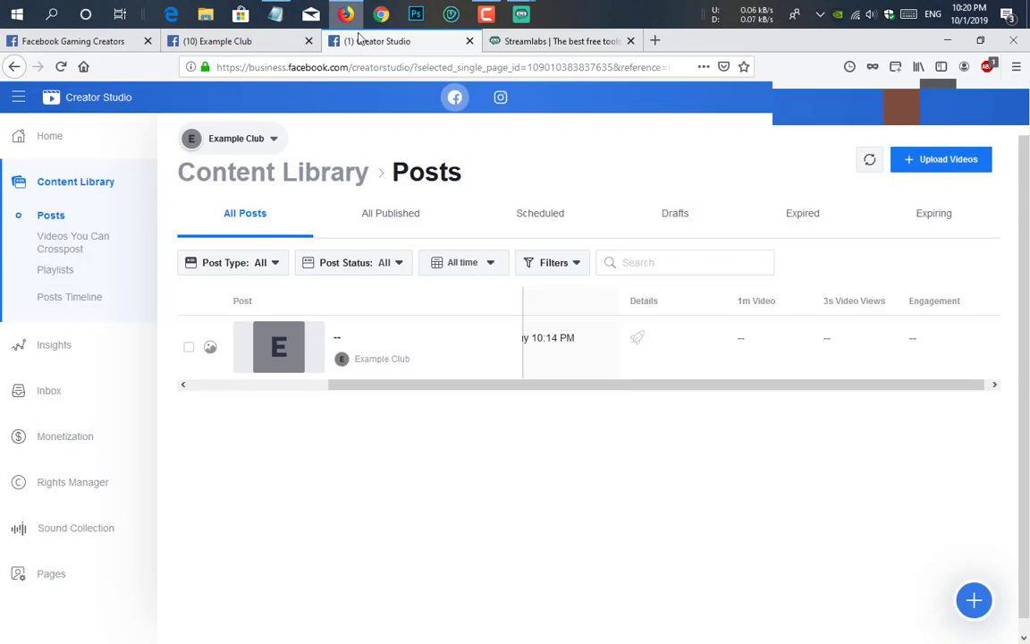
left_click(214, 40)
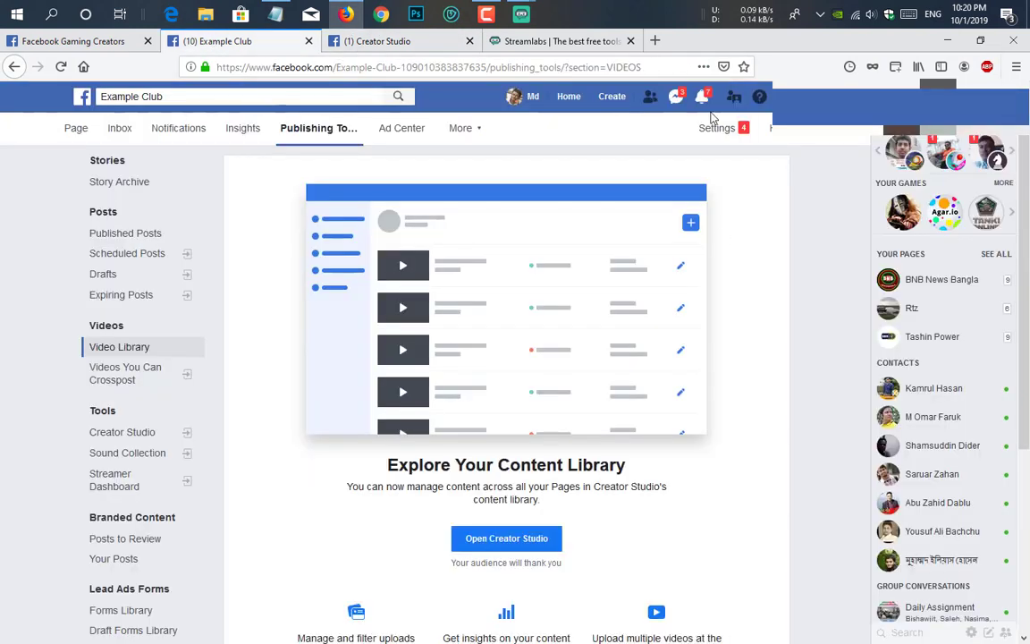
left_click(511, 541)
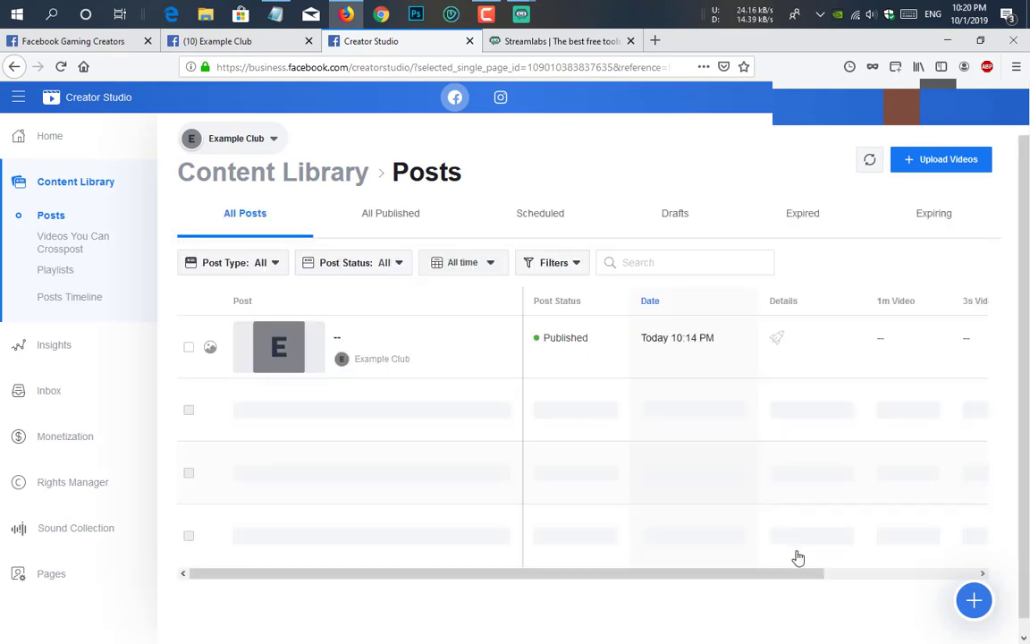
left_click(974, 600)
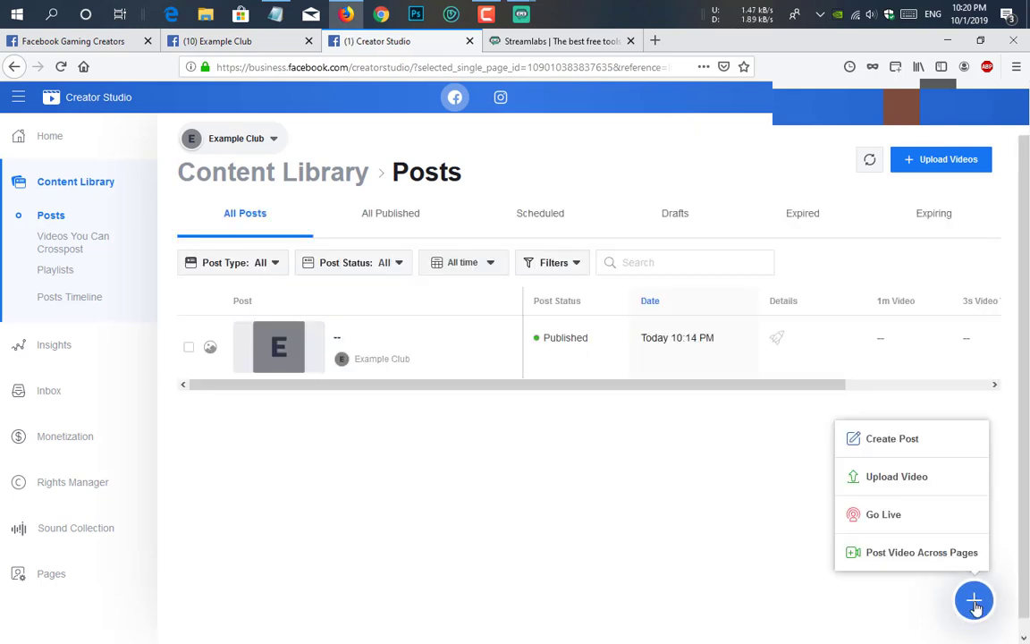
left_click(901, 520)
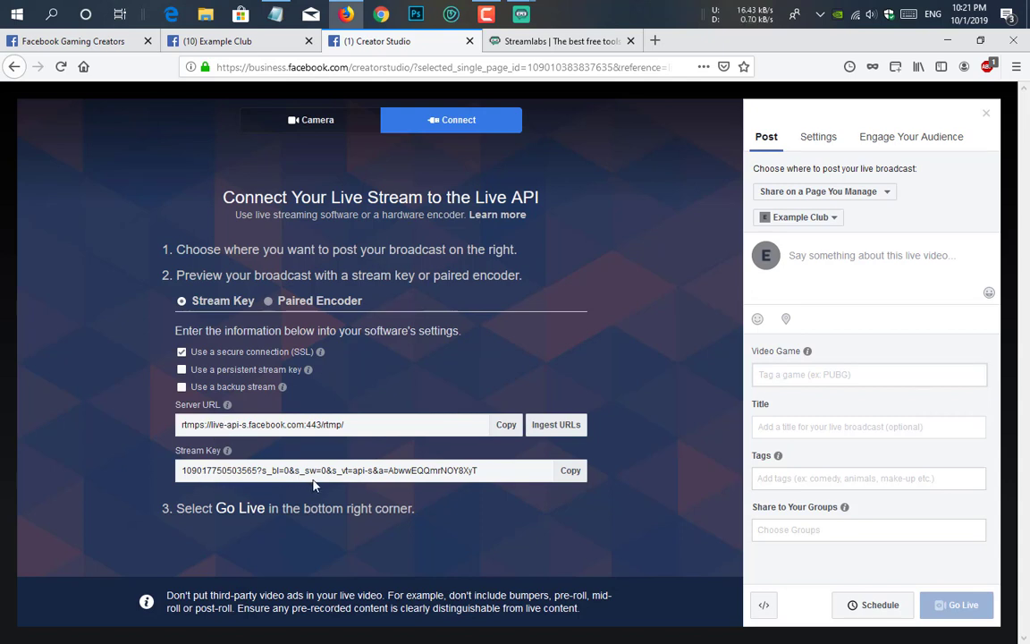
left_click(573, 473)
- Paste the copied Creator Studio stream key over the old one and click Done
mouse_move(521, 13)
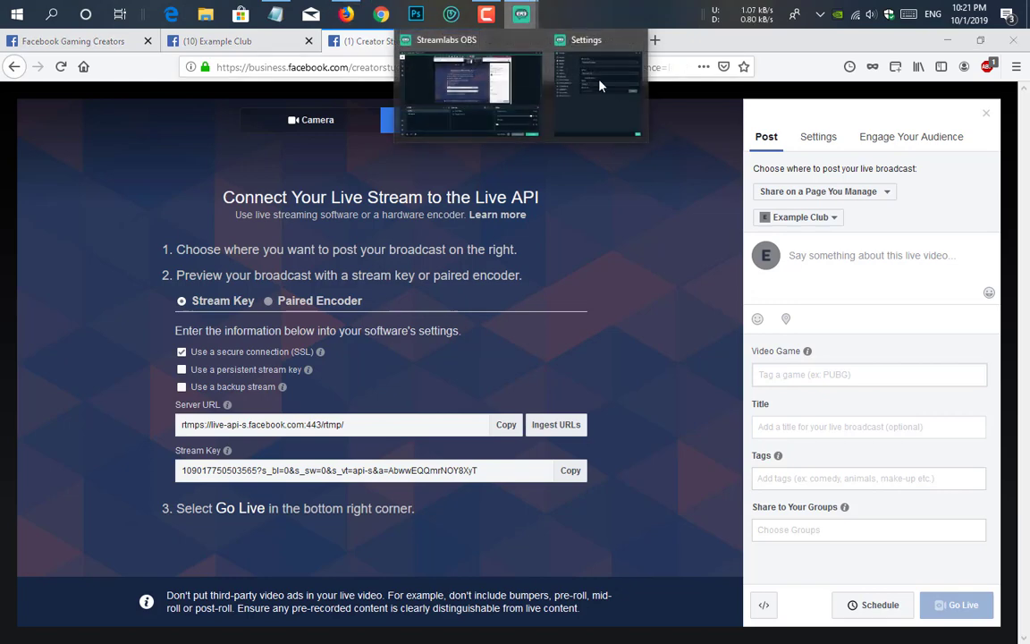
left_click(610, 90)
left_click_drag(474, 342, 391, 347)
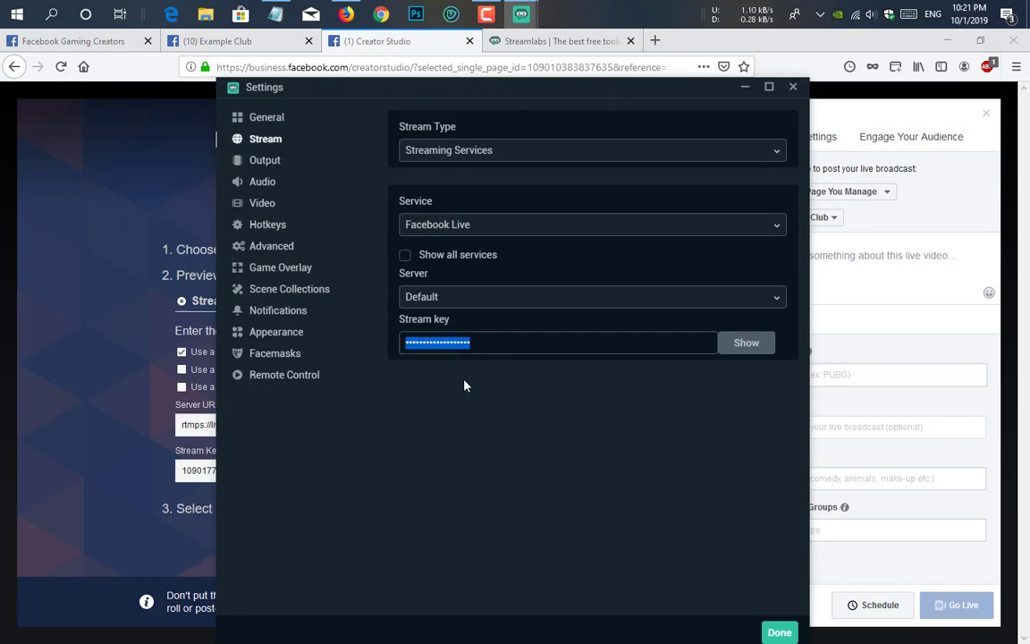
key("ctrl+v")
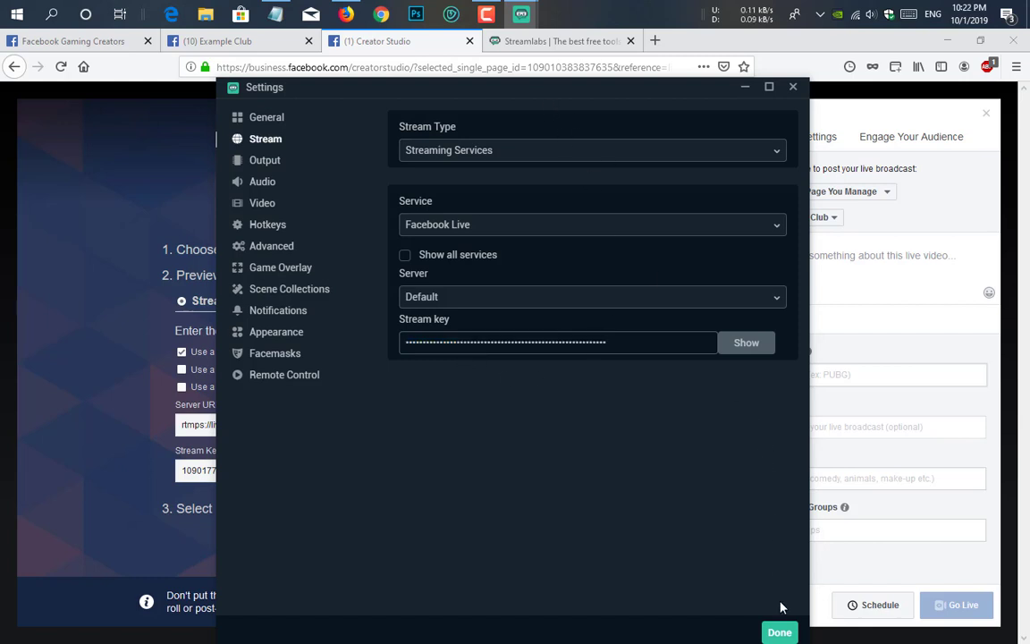
left_click(780, 633)
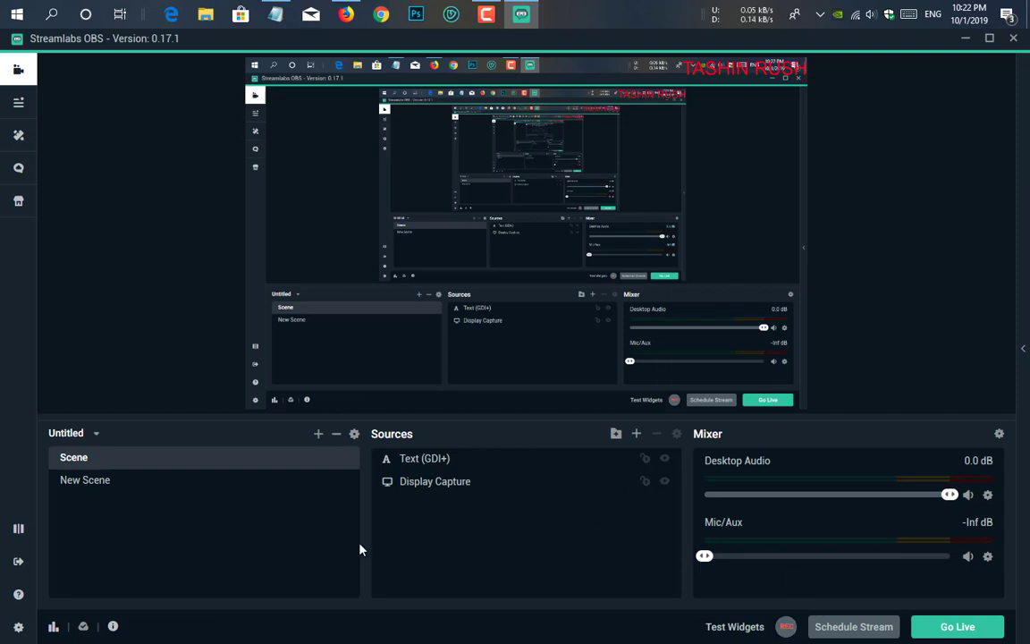
- Create a new scene in the Scenes panel and name it 'Gaming' instead of the default
left_click(318, 438)
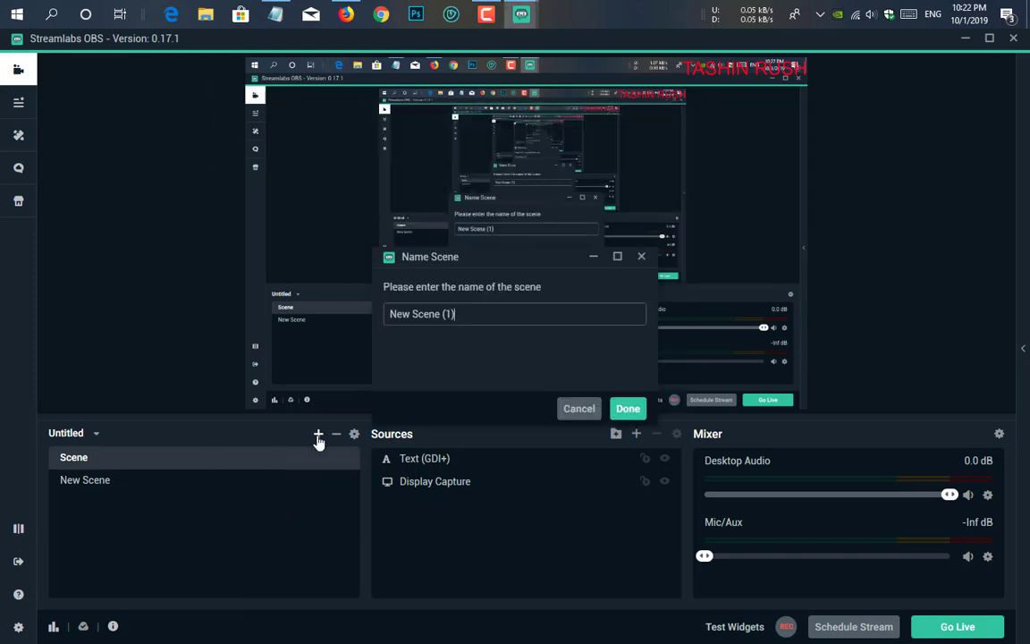
key("BackSpace")
key("BackSpace")
key("BackSpace")
key("BackSpace")
key("BackSpace")
key("BackSpace")
key("BackSpace")
key("BackSpace")
key("BackSpace")
key("BackSpace")
type("Gaming")
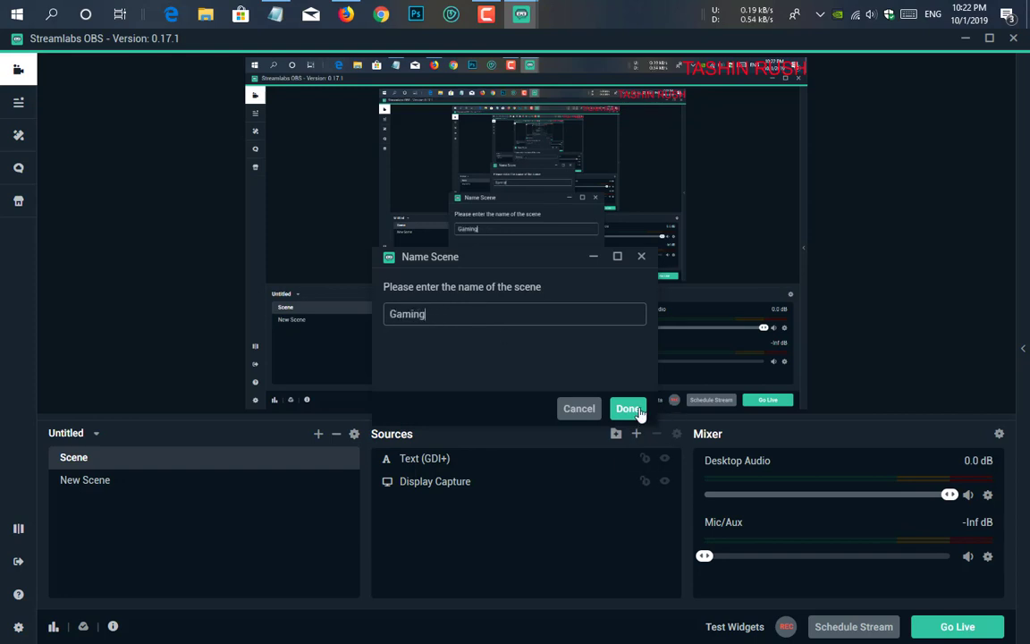
left_click(628, 408)
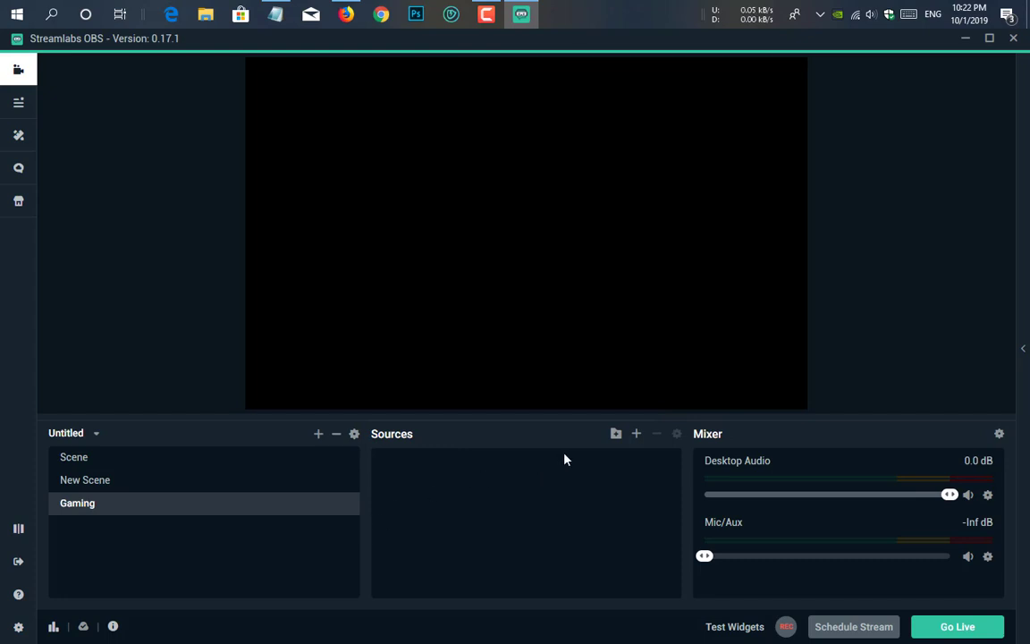
- Add a Game Capture source to the Gaming scene, keeping its default name and settings
left_click(635, 435)
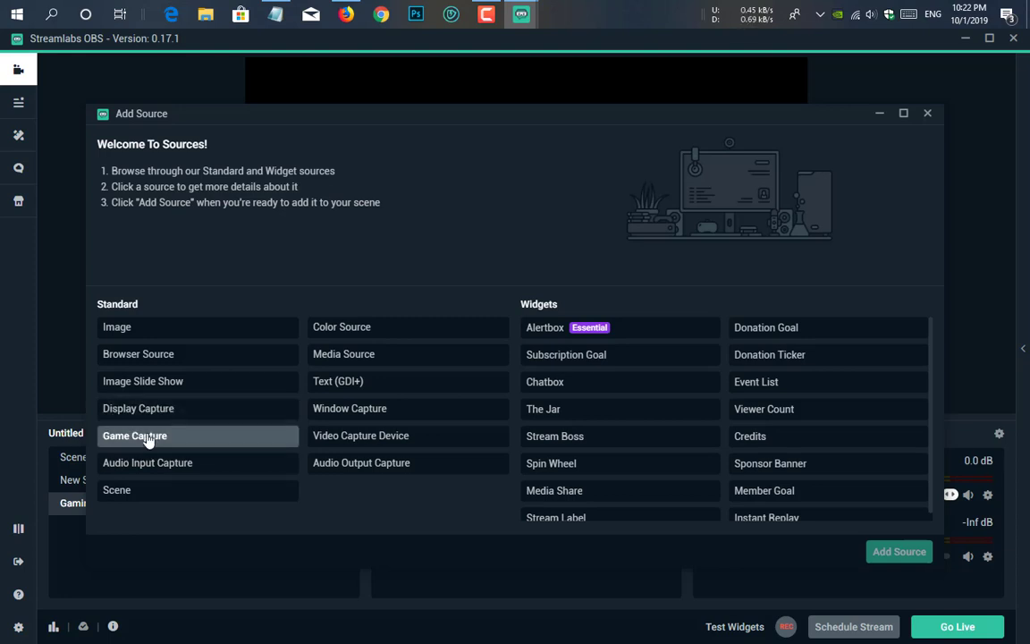
left_click(148, 438)
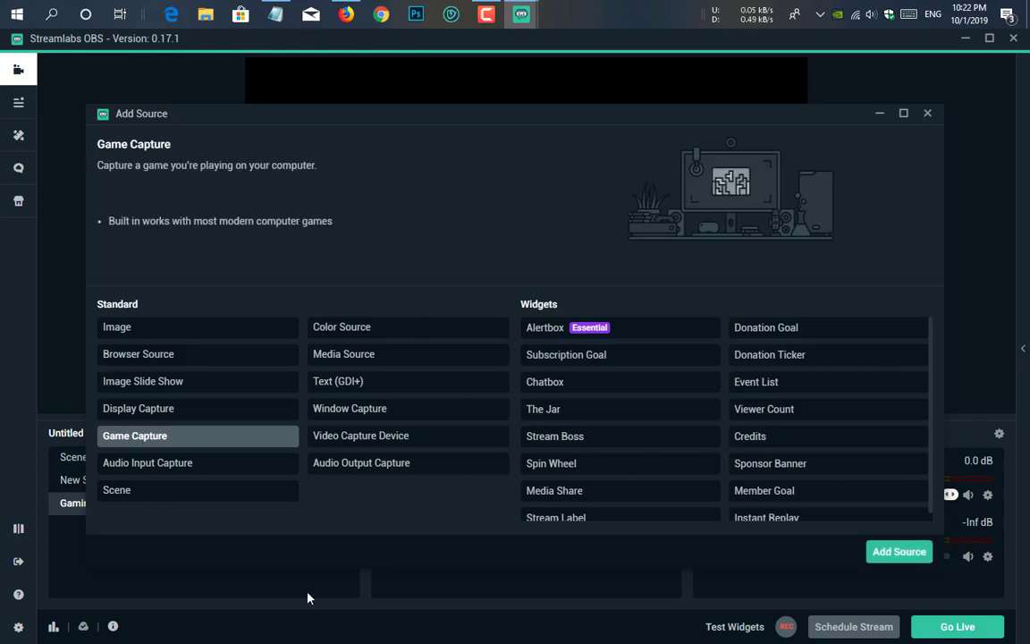
left_click(902, 555)
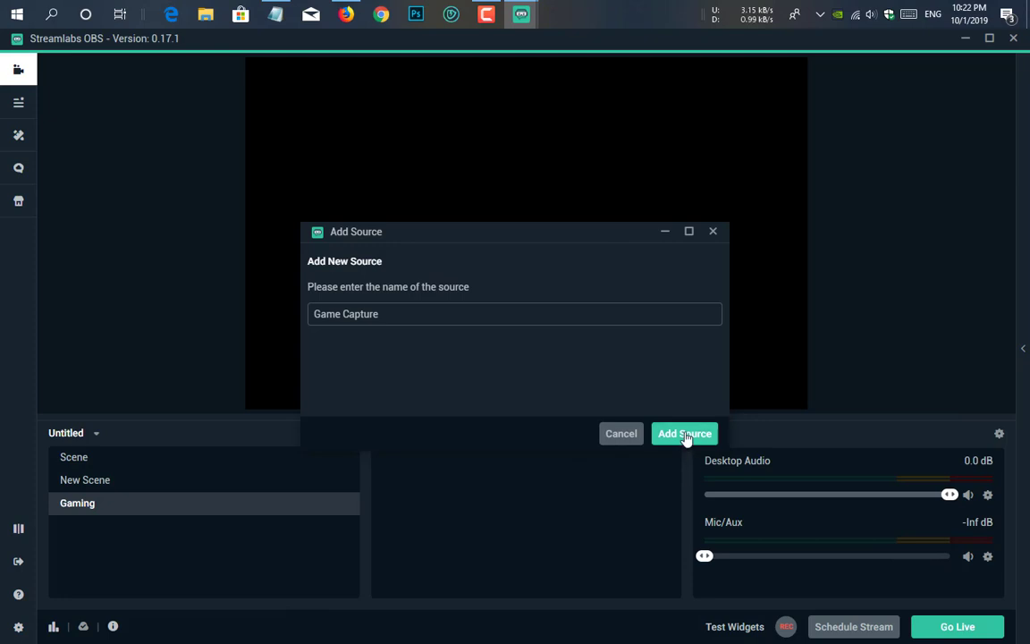
left_click(682, 434)
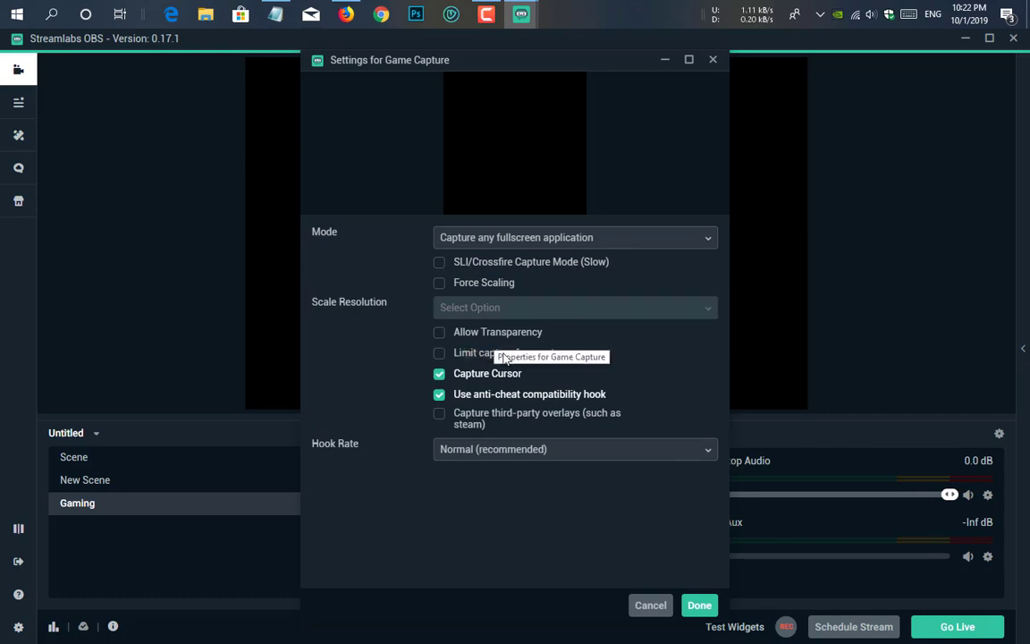
left_click(701, 606)
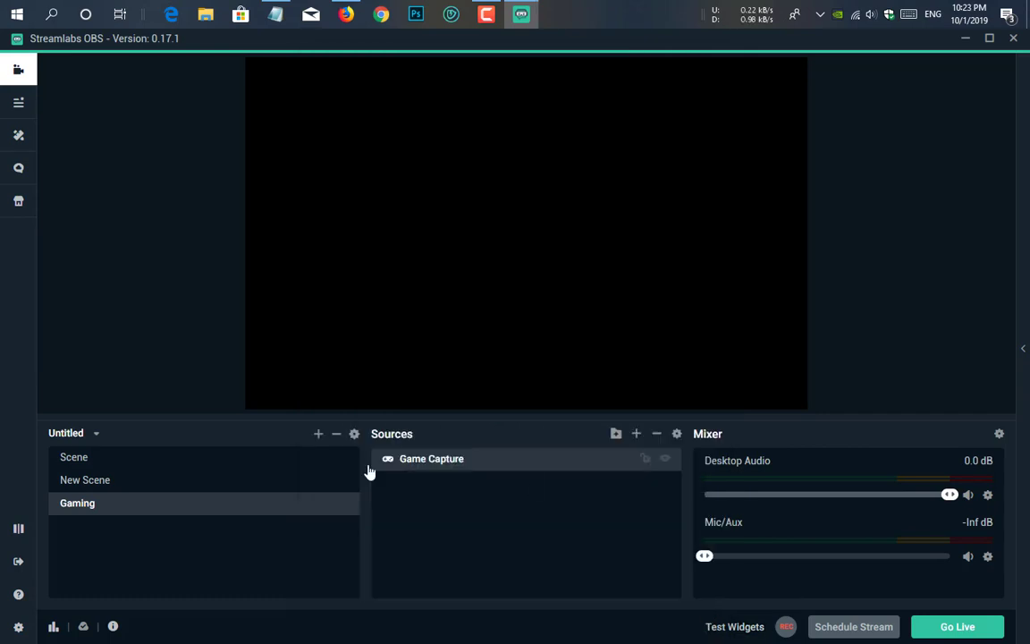
- Check the sources of New Scene and Gaming, then make the original Scene active again
left_click(113, 483)
left_click(103, 460)
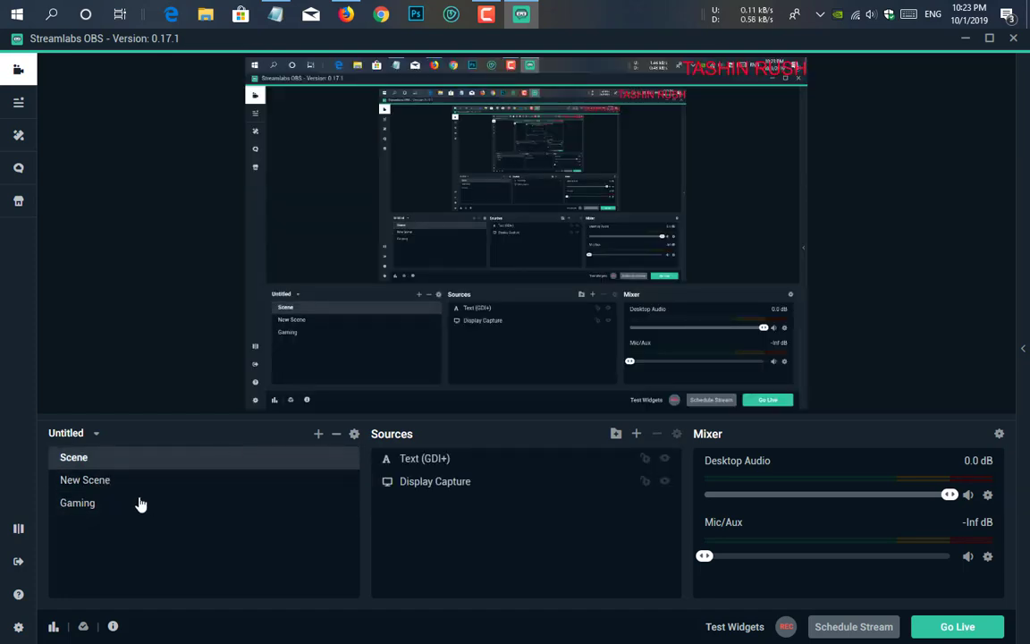
left_click(82, 506)
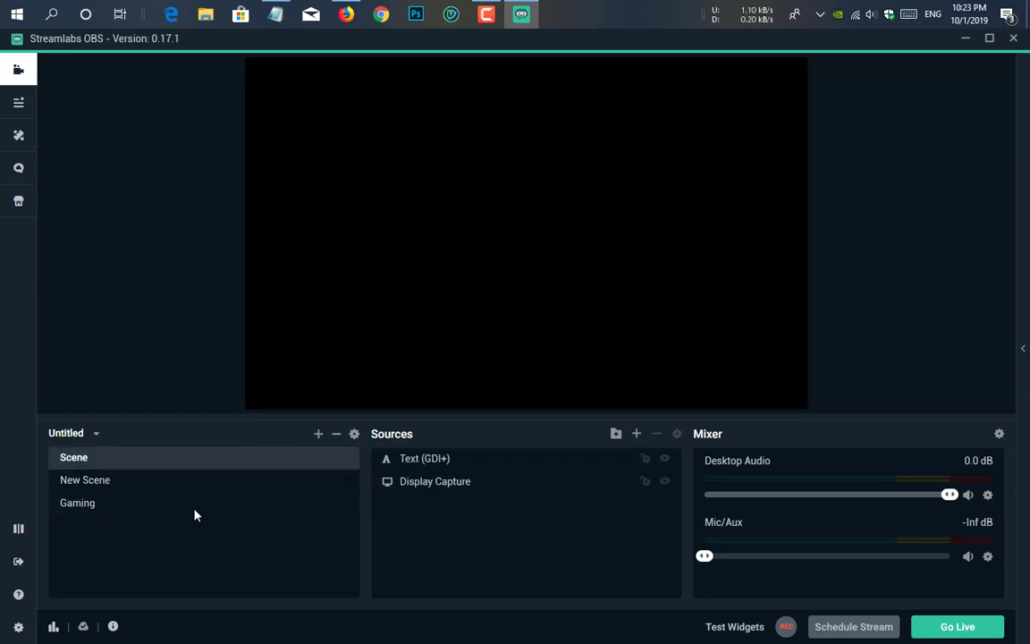
left_click(176, 465)
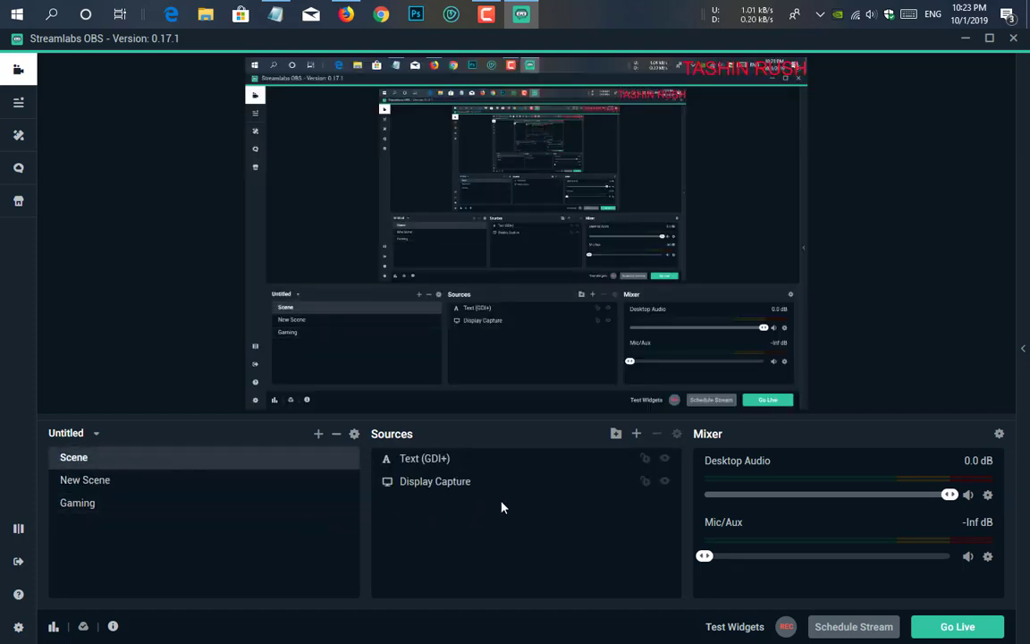
- Go live with the stream title 'Our First Upload' and switch to Creator Studio in Firefox
left_click(966, 628)
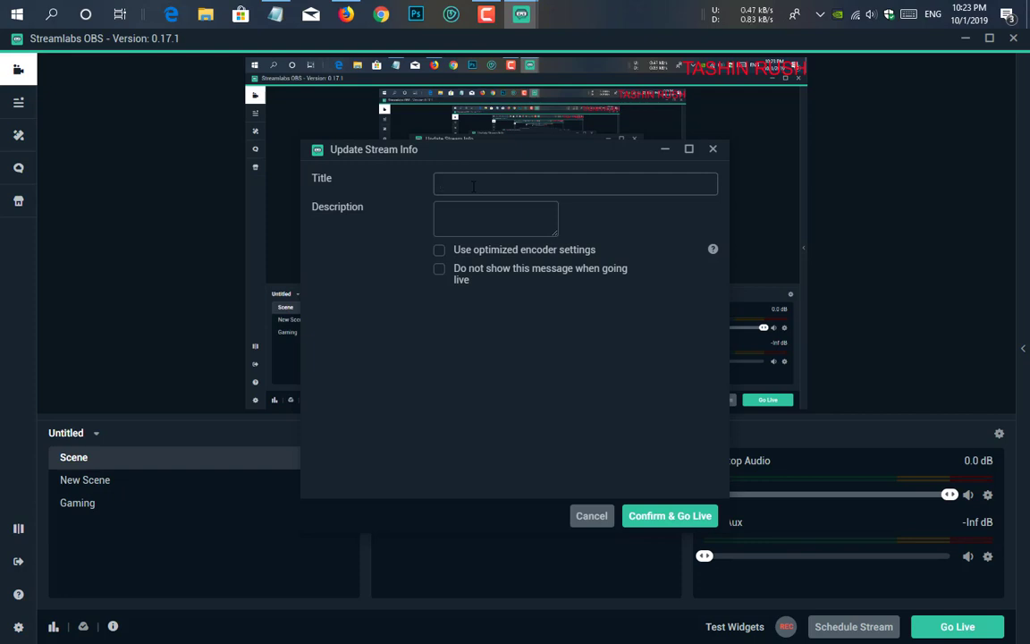
type("Our Fi")
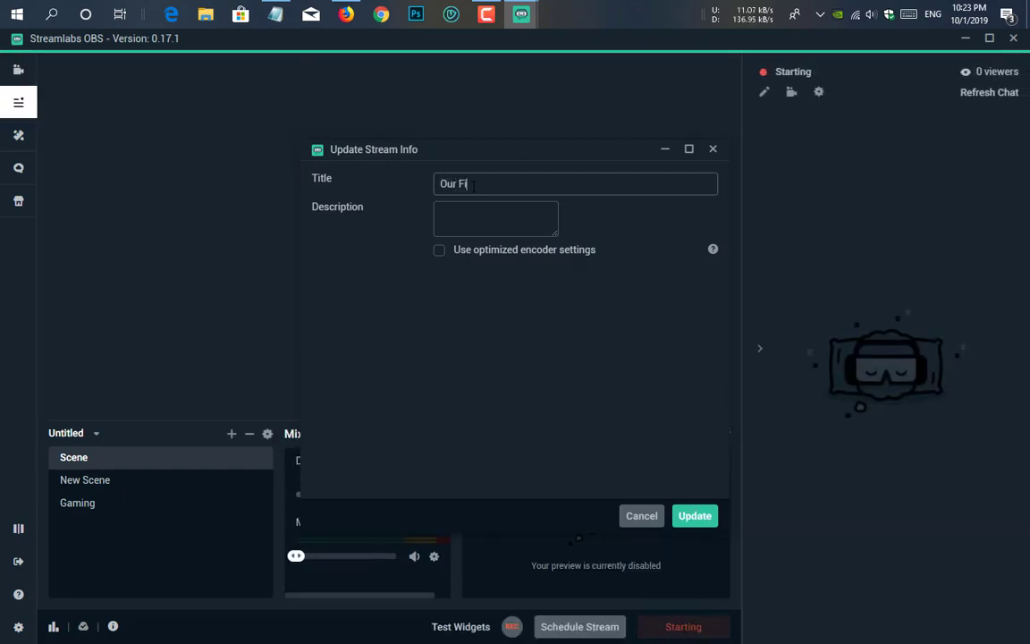
type("rst Upload")
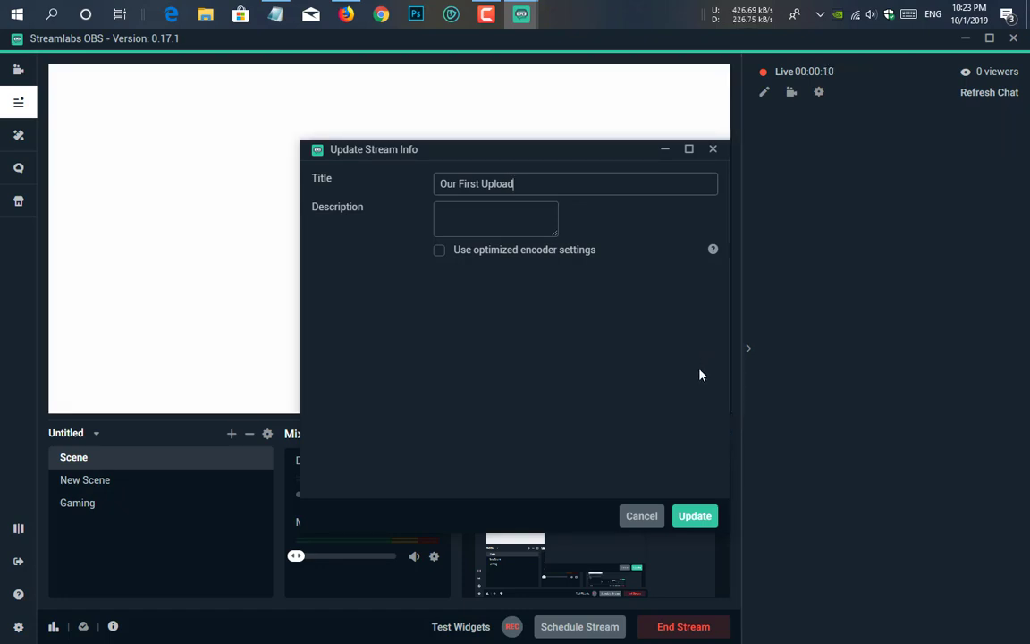
left_click(695, 524)
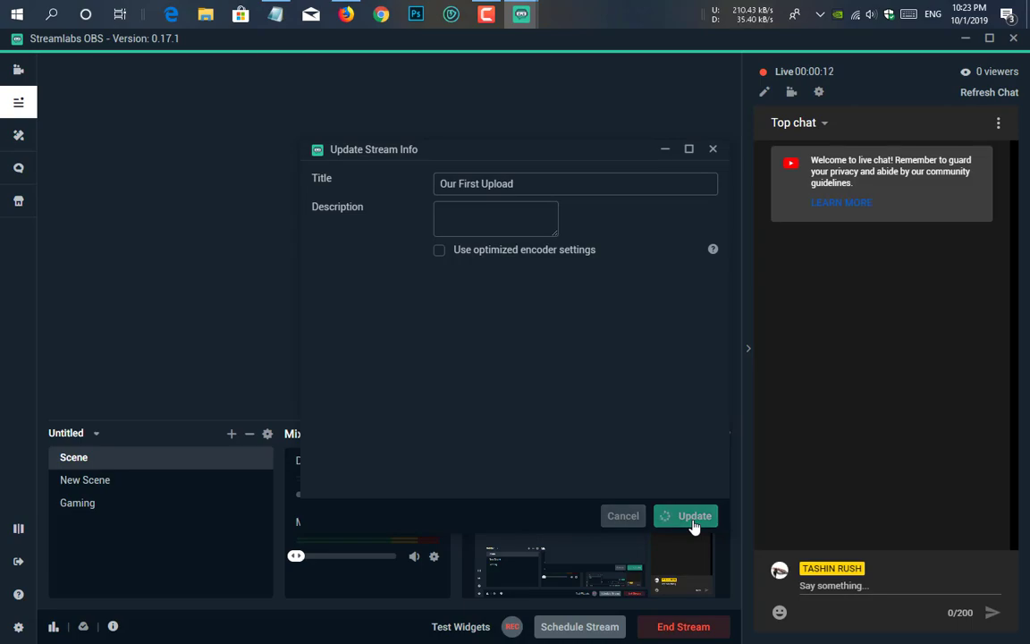
key("alt+Tab")
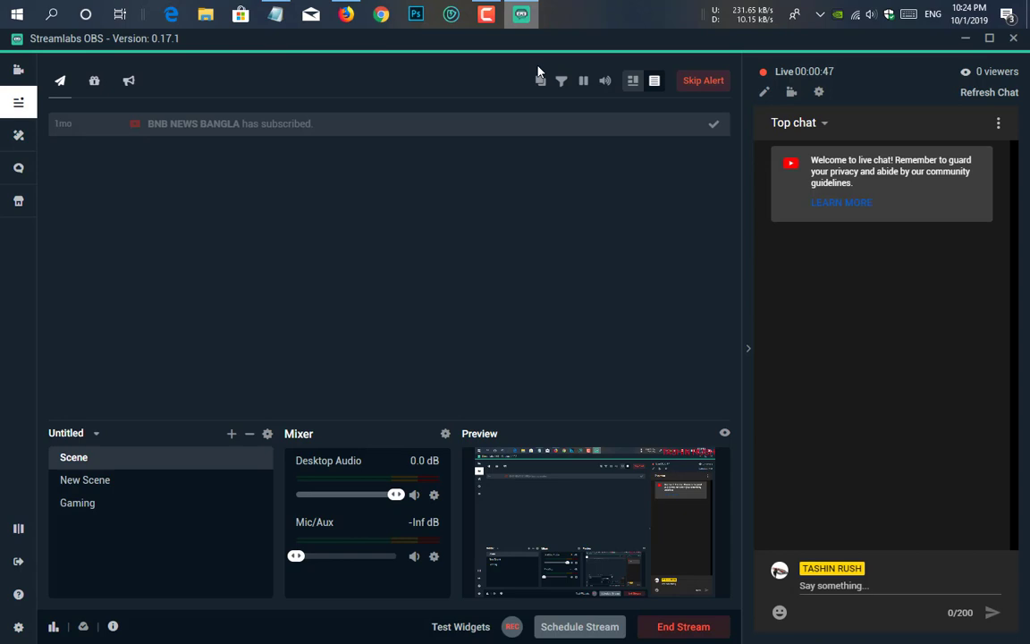
- Stop the running broadcast with End Stream so its status changes to Ending
left_click(690, 628)
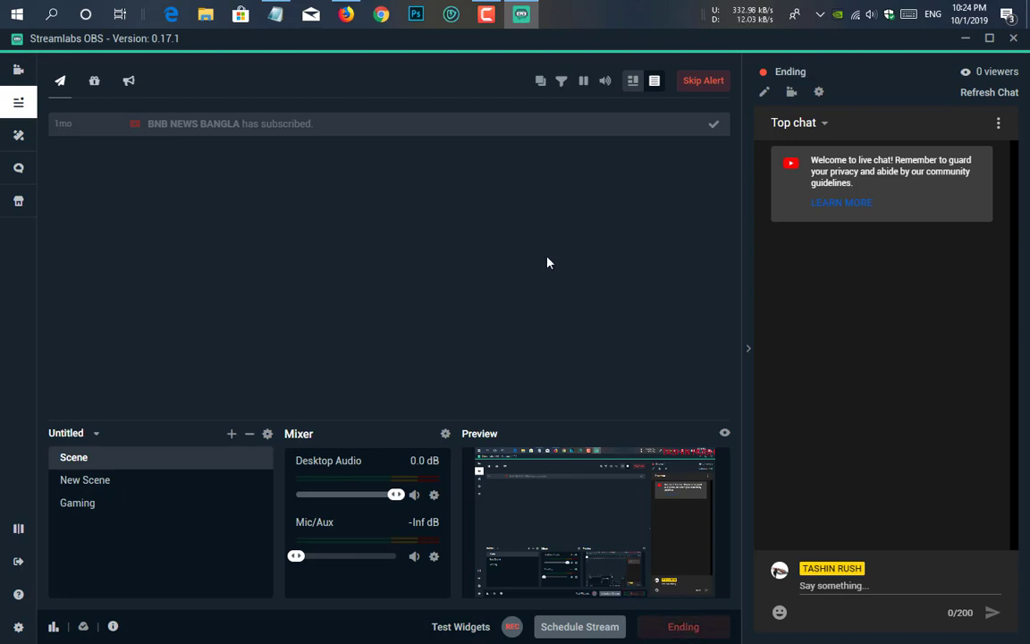